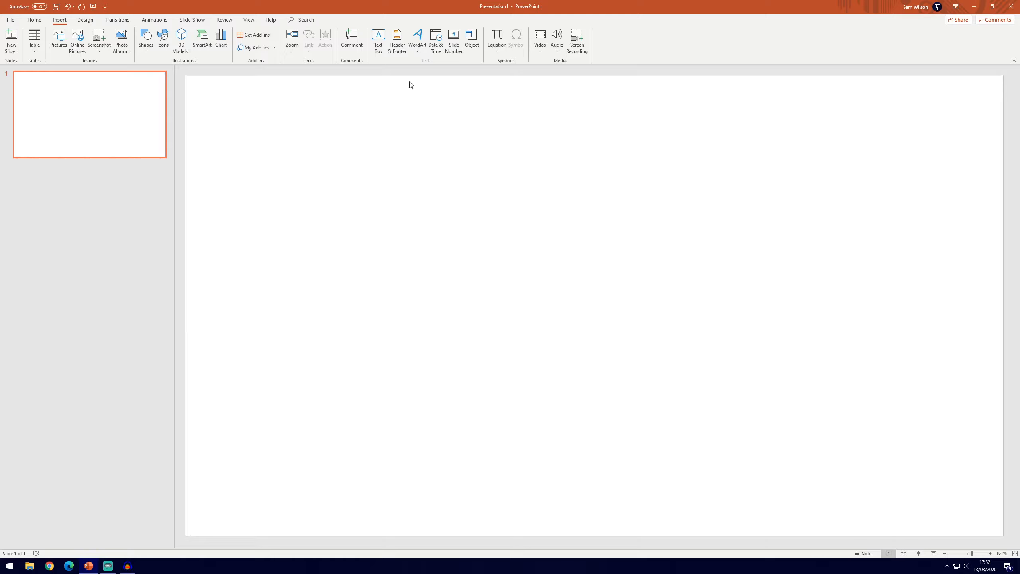
- Draw a rectangle about 5.9 cm wide and 4.5 cm high in the left half of the slide and select it
{"action": "left_click", "coordinate": [148, 39]}
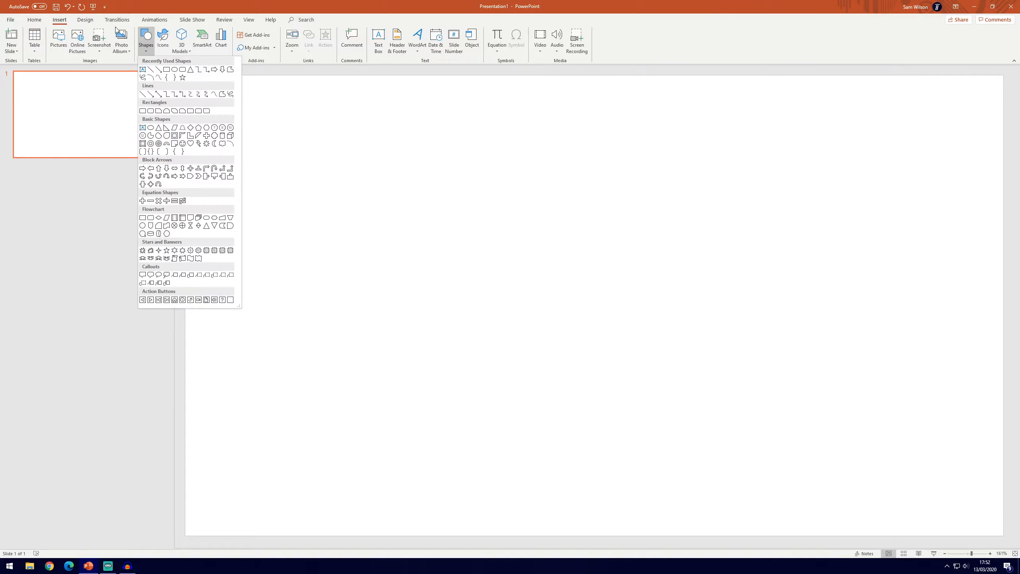
{"action": "left_click", "coordinate": [166, 70]}
{"action": "mouse_move", "coordinate": [279, 147]}
{"action": "left_mouse_down"}
{"action": "mouse_move", "coordinate": [426, 259]}
{"action": "mouse_move", "coordinate": [386, 302]}
{"action": "left_mouse_up"}
{"action": "left_click", "coordinate": [452, 237]}
{"action": "left_click", "coordinate": [341, 237]}
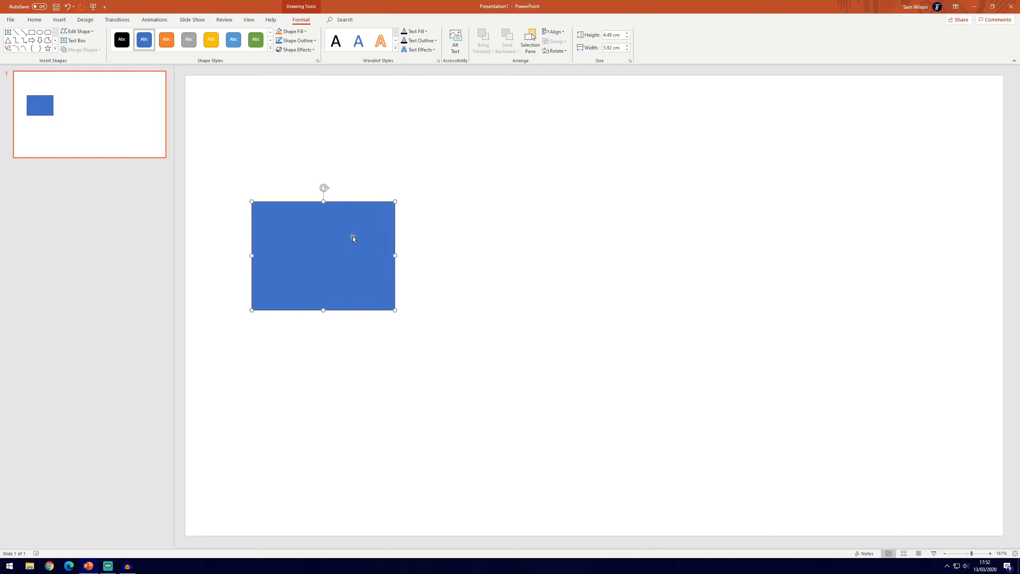
- Browse the animation effects and apply the Fade entrance animation to the rectangle
{"action": "left_click", "coordinate": [155, 20]}
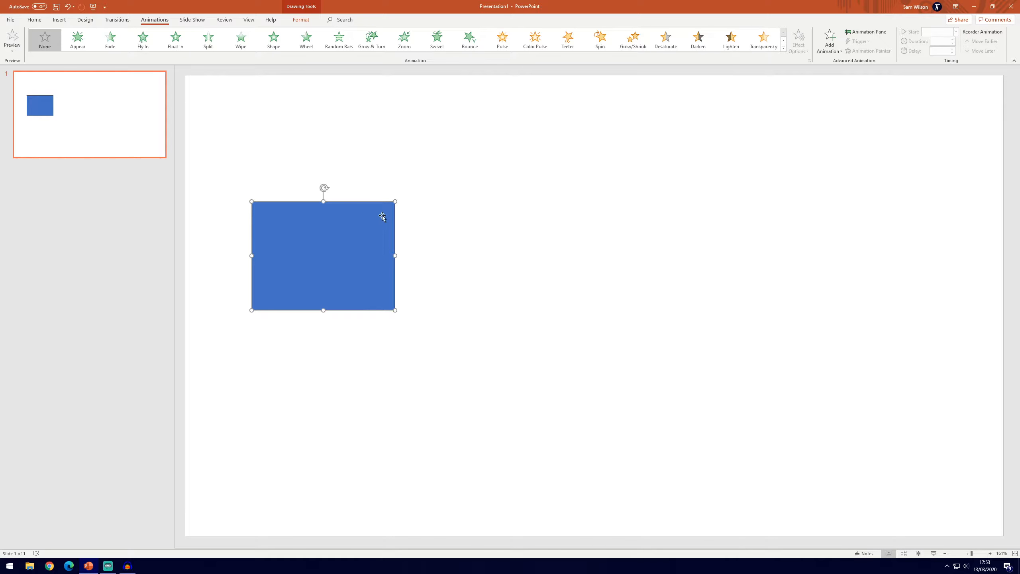
{"action": "left_click", "coordinate": [783, 40]}
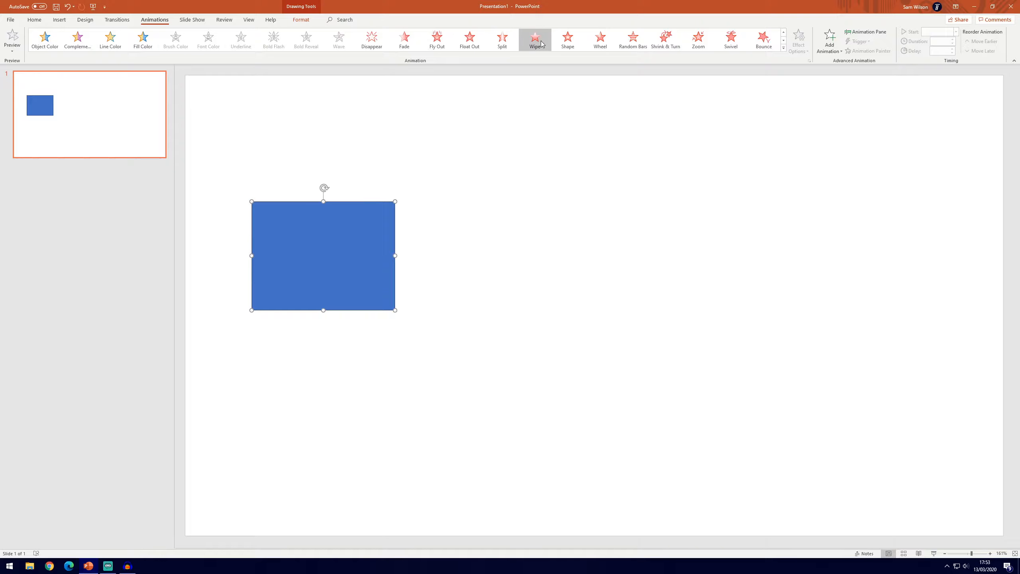
{"action": "left_click", "coordinate": [783, 32]}
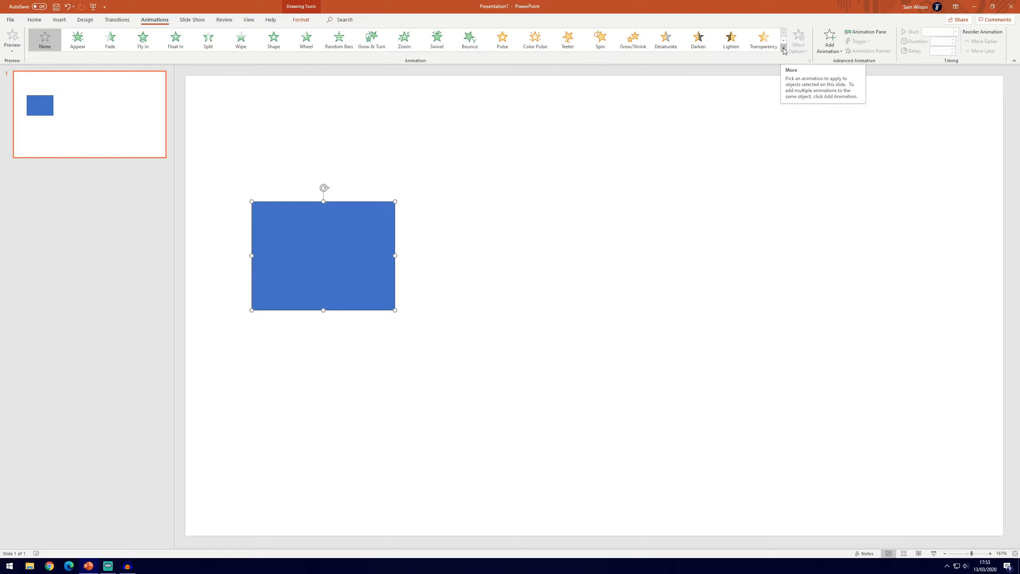
{"action": "left_click", "coordinate": [783, 48]}
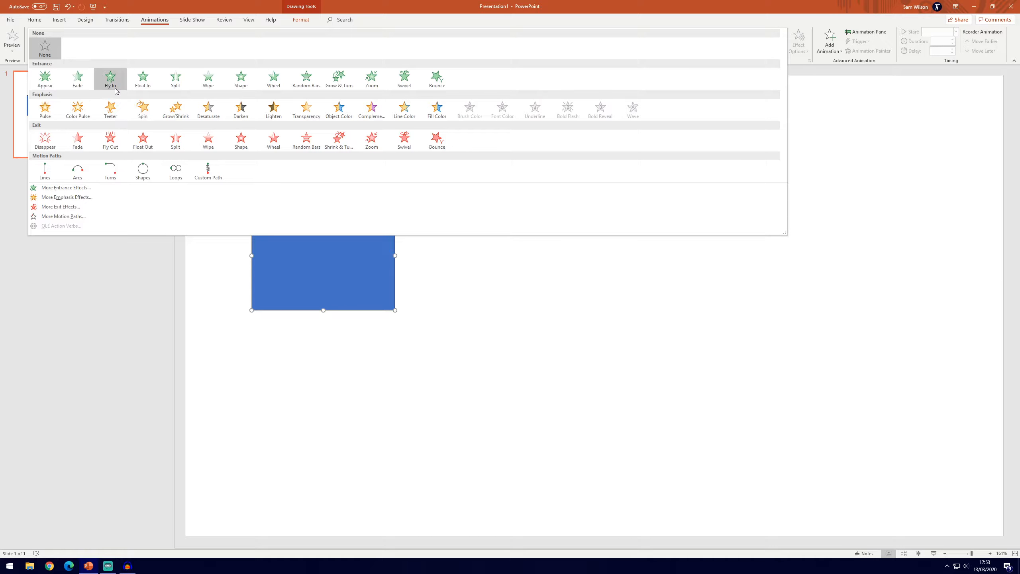
{"action": "left_click", "coordinate": [78, 82]}
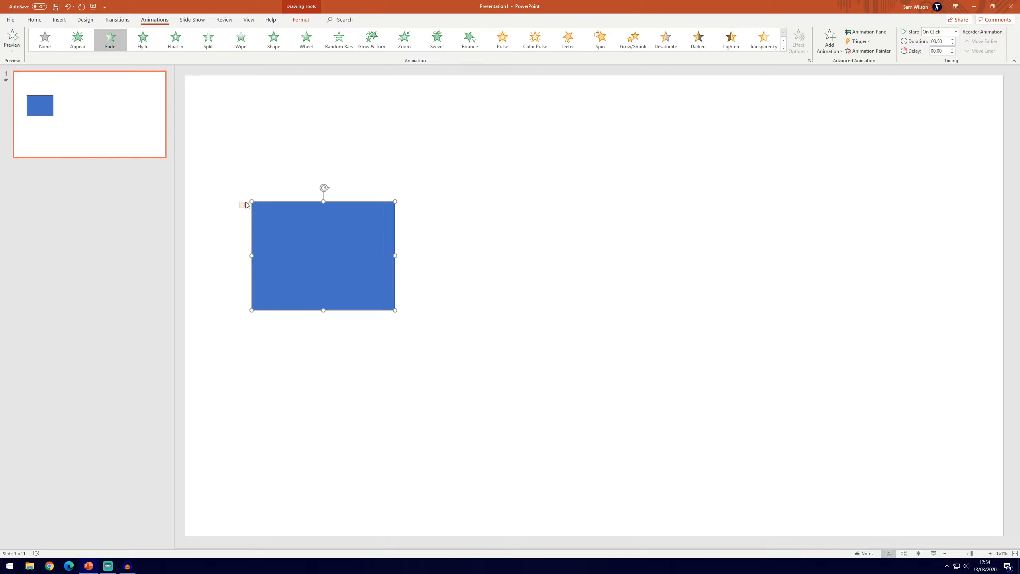
- Run the slide show to preview the rectangle's Fade animation, then return to editing
{"action": "left_click", "coordinate": [469, 203]}
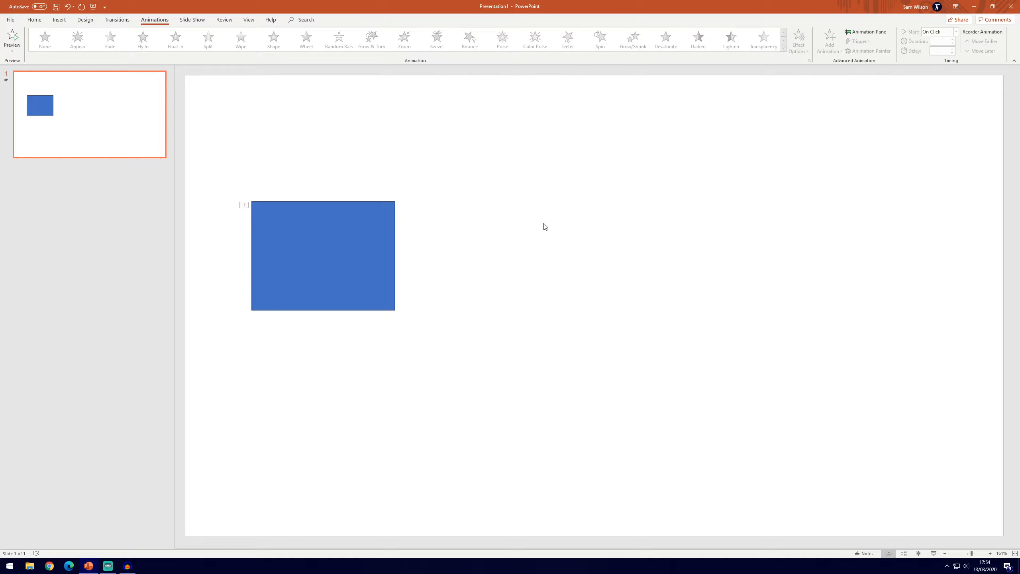
{"action": "key", "text": "F5"}
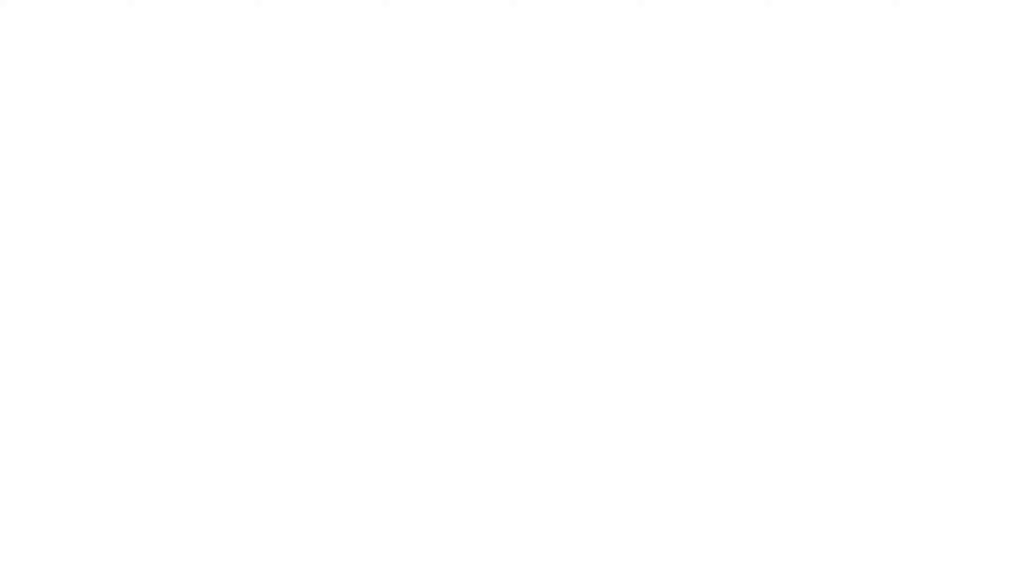
{"action": "key", "text": "space"}
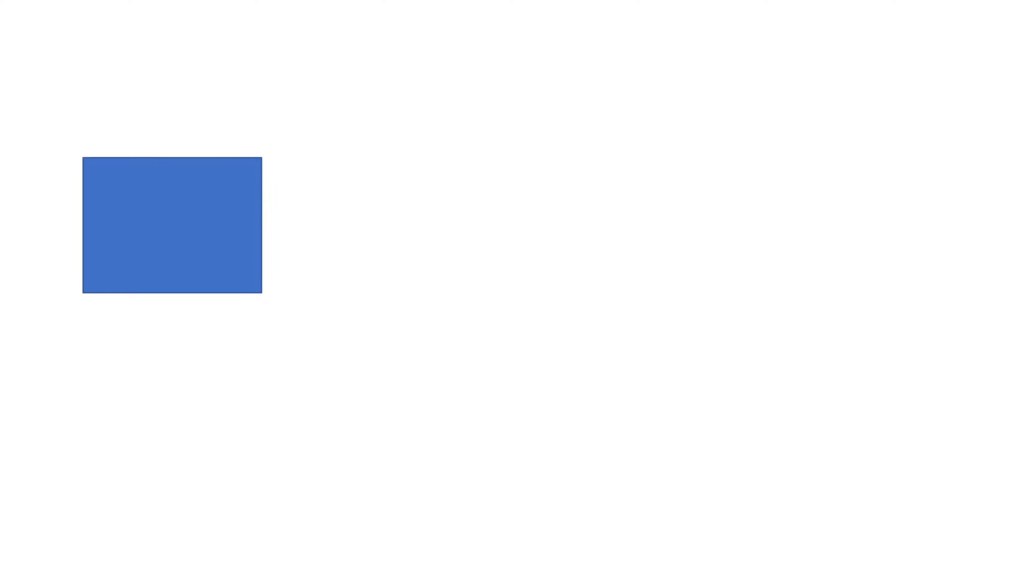
{"action": "key", "text": "Escape"}
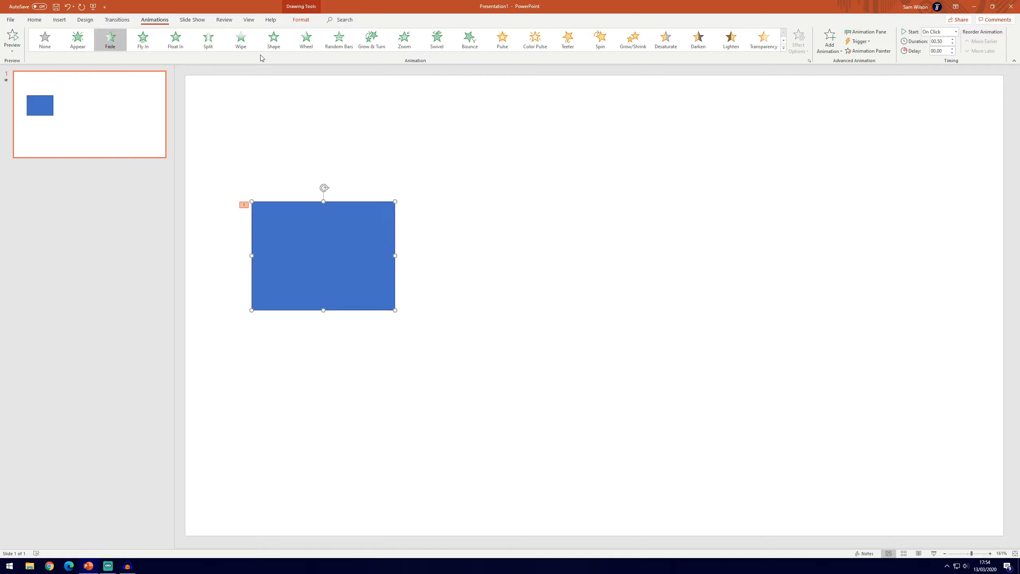
- Switch the rectangle's entrance animation to Shape and preview it in the slide show
{"action": "left_click", "coordinate": [273, 39]}
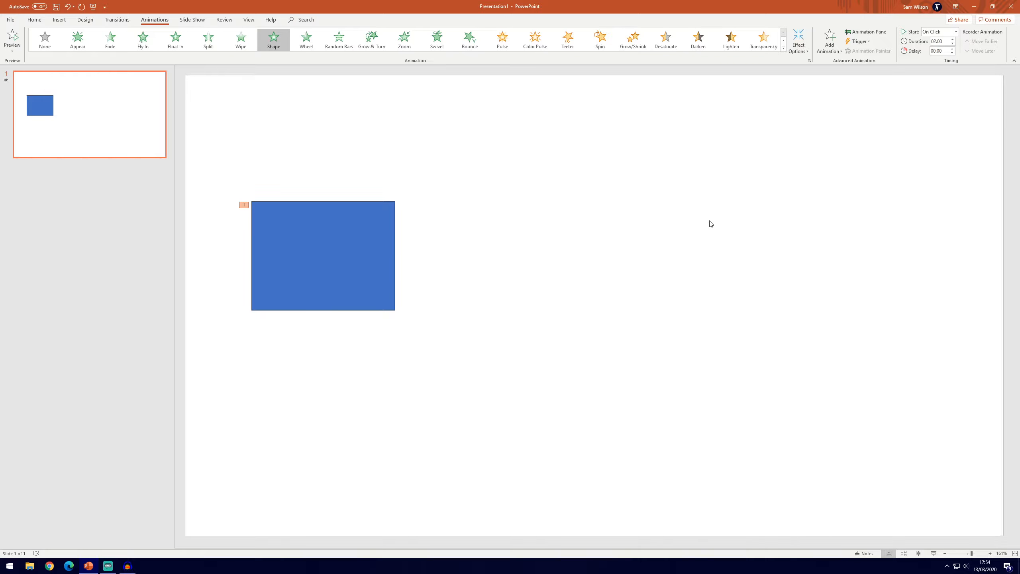
{"action": "key", "text": "F5"}
{"action": "key", "text": "space"}
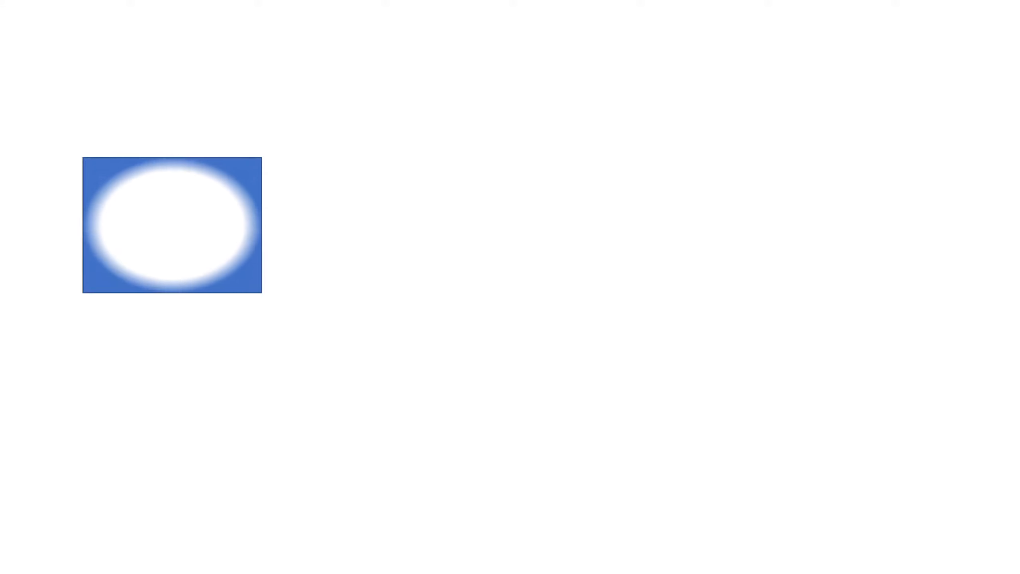
{"action": "key", "text": "Escape"}
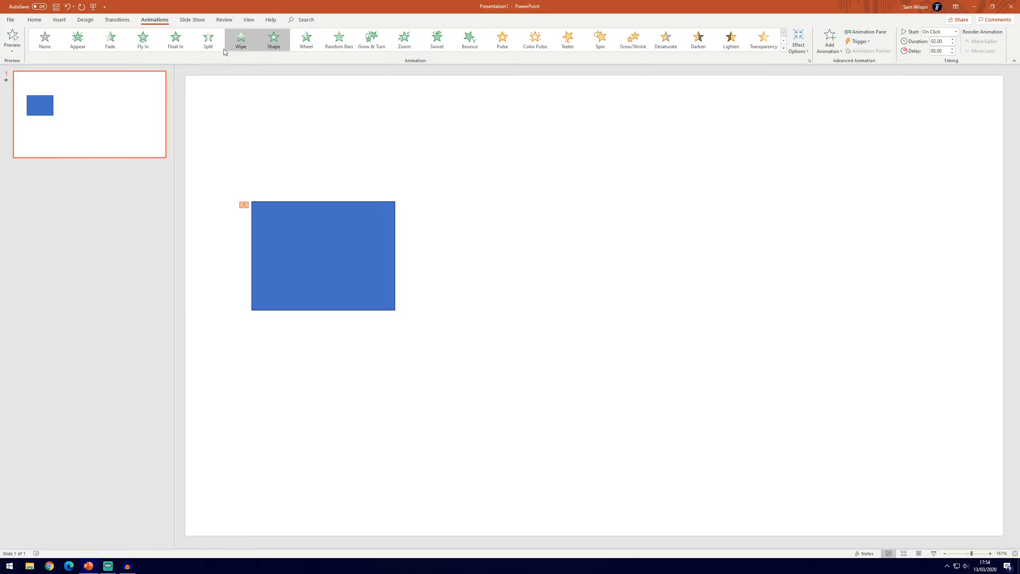
- Apply the Fade entrance to the rectangle with a duration of 2 seconds and preview it in the slide show
{"action": "left_click", "coordinate": [112, 42]}
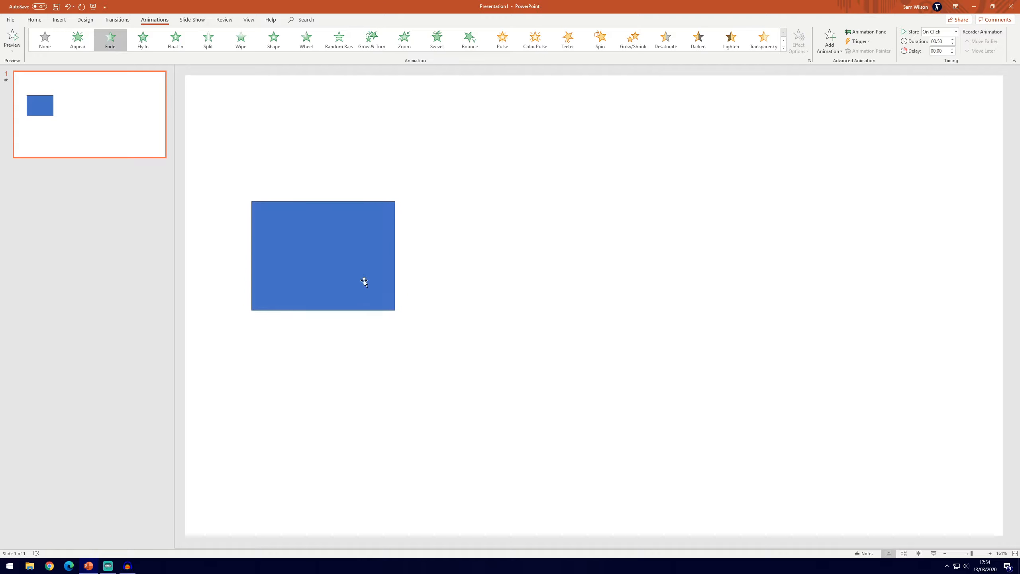
{"action": "left_click", "coordinate": [941, 42]}
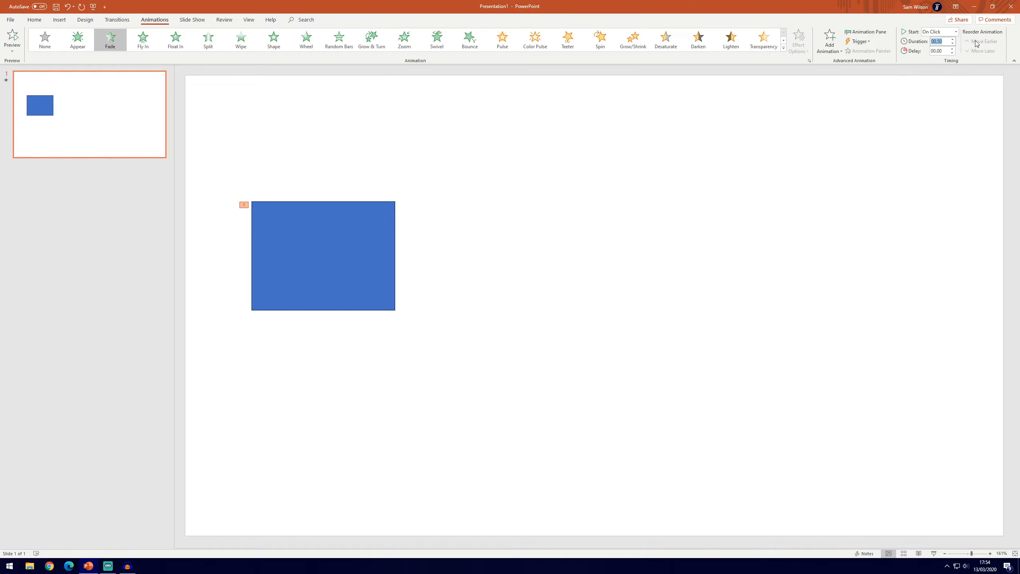
{"action": "type", "text": "2"}
{"action": "key", "text": "Return"}
{"action": "key", "text": "F5"}
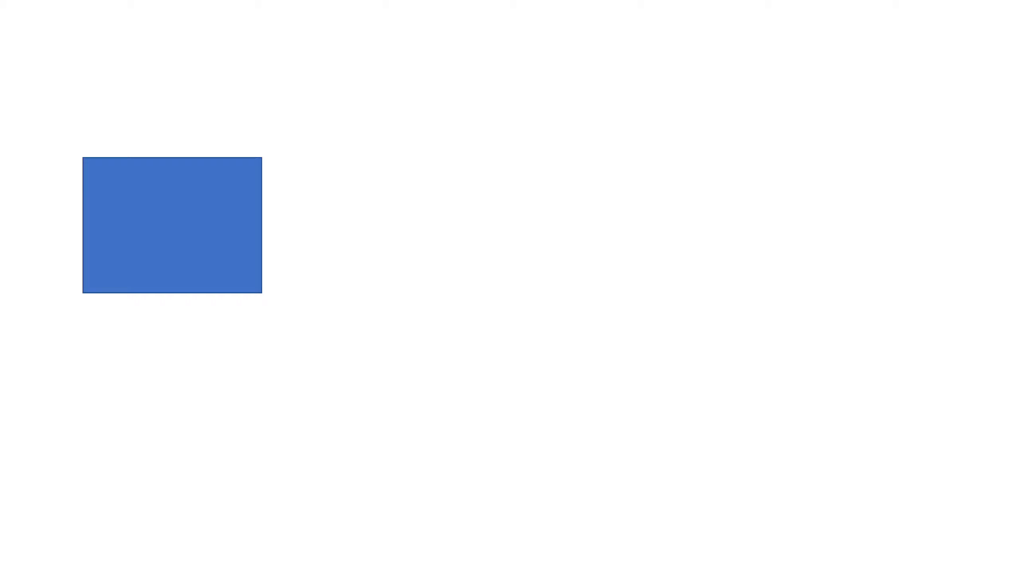
{"action": "key", "text": "Escape"}
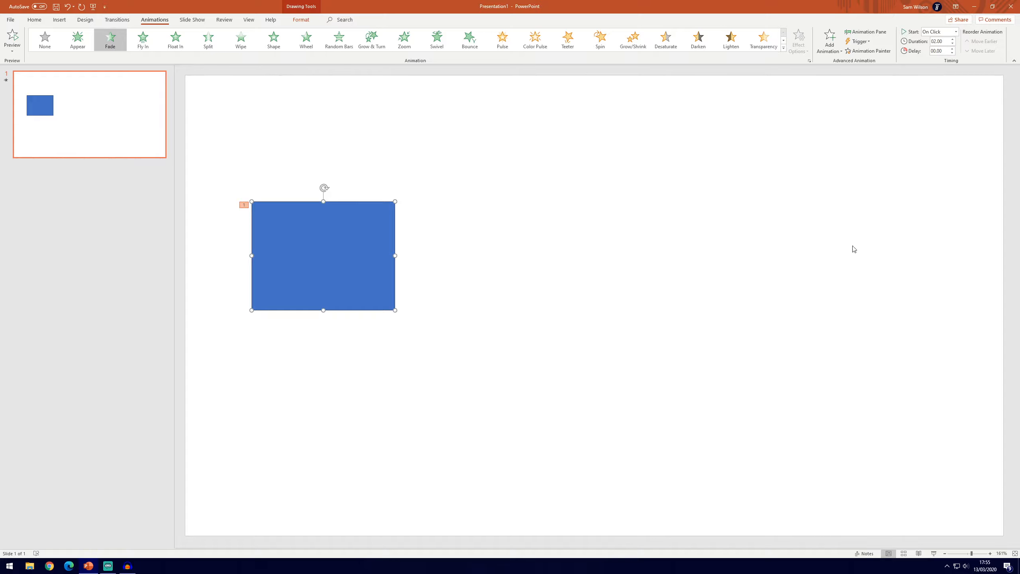
{"action": "left_click", "coordinate": [854, 249]}
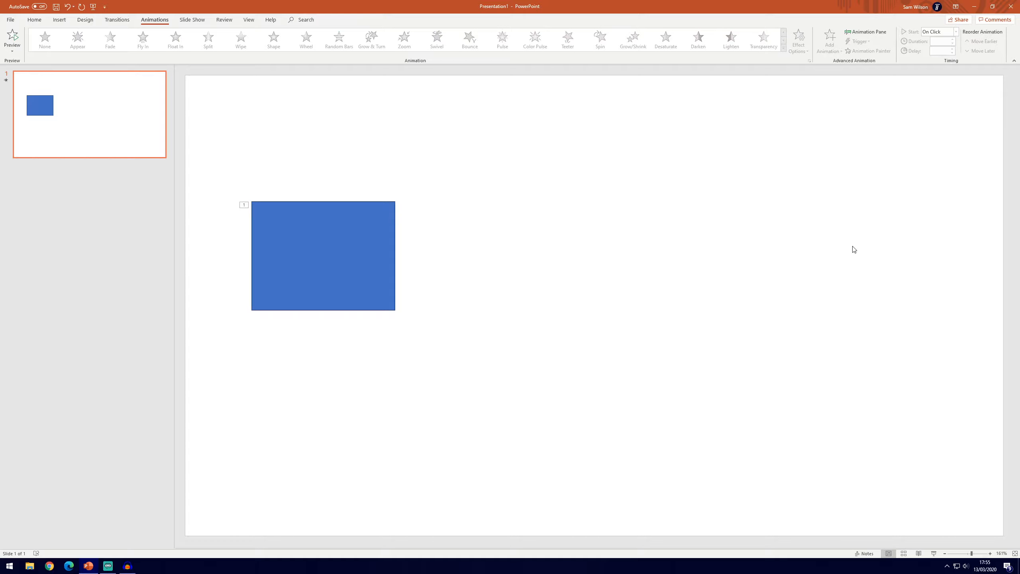
- Copy the animated rectangle and place the duplicate to its right, level with the original
{"action": "left_click", "coordinate": [266, 248]}
{"action": "left_click", "coordinate": [422, 250]}
{"action": "key", "text": "ctrl+v"}
{"action": "left_click_drag", "start_coordinate": [789, 263], "coordinate": [573, 264]}
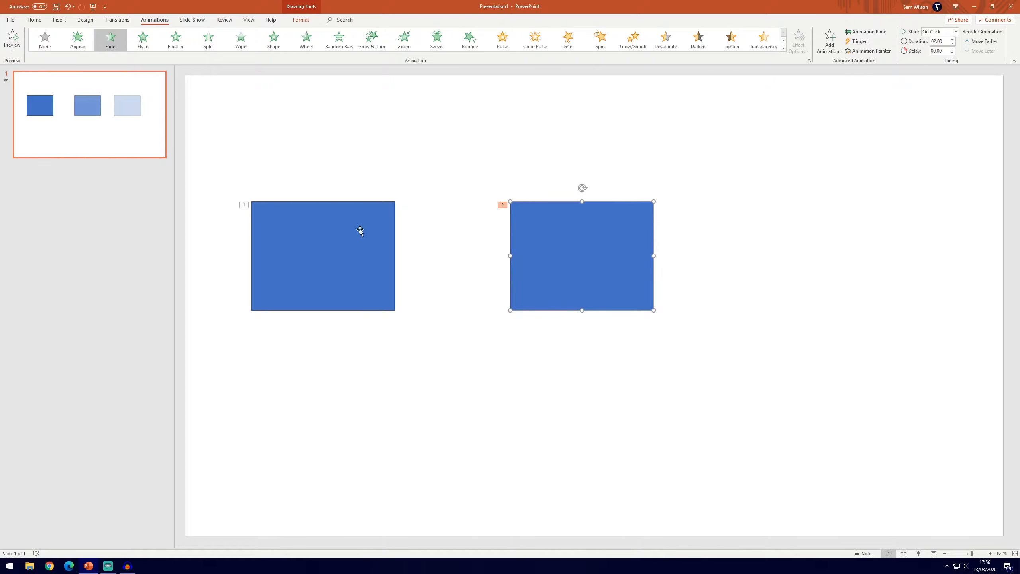
- Run the slide show to preview both rectangles' Fade animations, then return to editing
{"action": "left_click", "coordinate": [374, 181]}
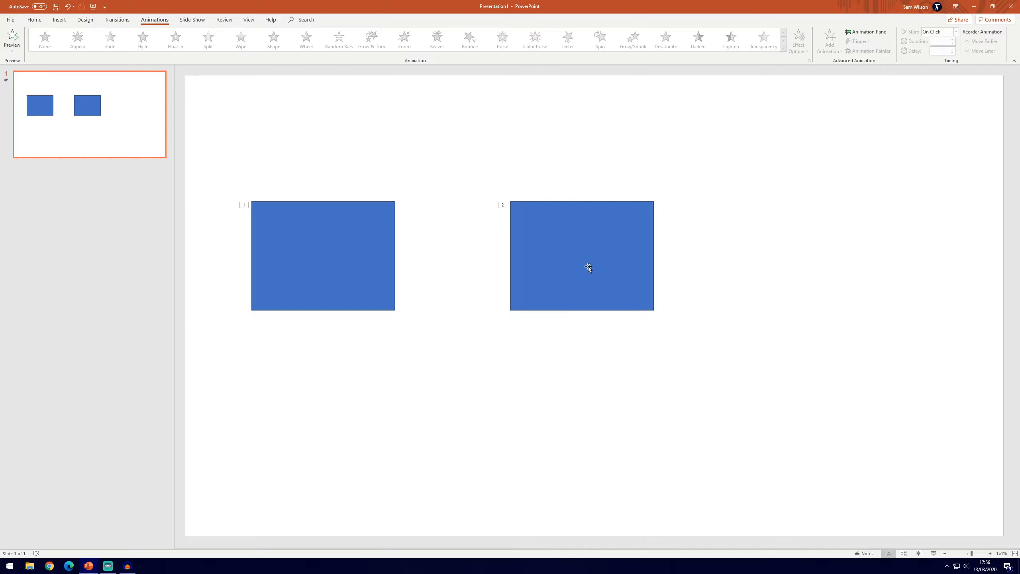
{"action": "left_click", "coordinate": [641, 255]}
{"action": "left_click", "coordinate": [754, 249]}
{"action": "key", "text": "F5"}
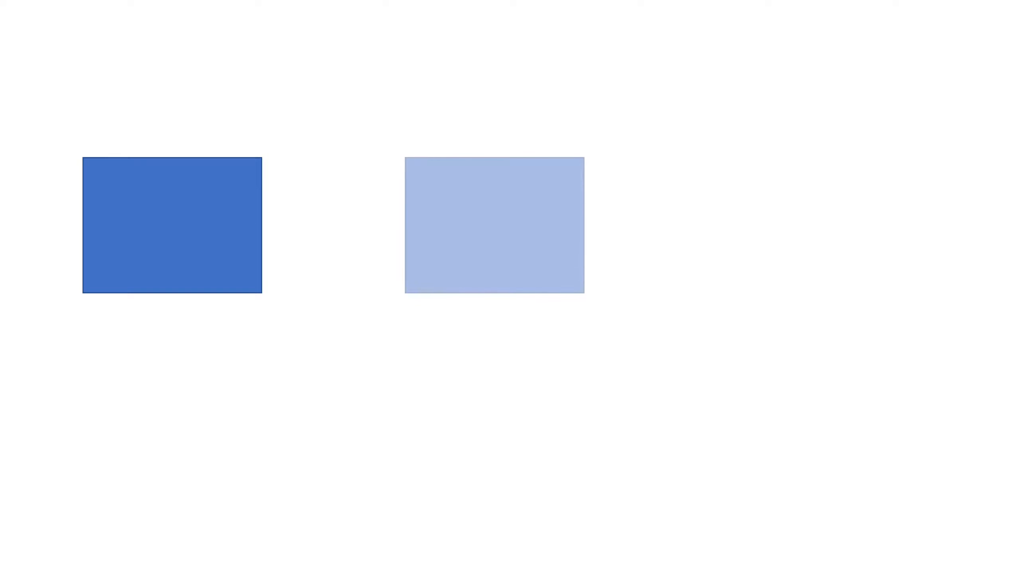
{"action": "key", "text": "Escape"}
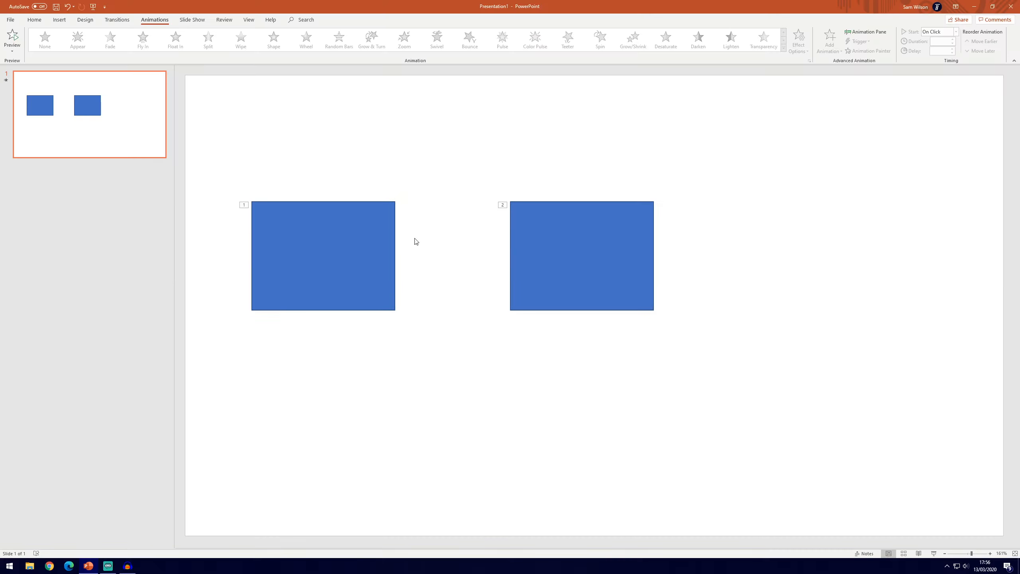
- Open the Animation Pane and play the animations from the second rectangle's entry, then from the first rectangle's
{"action": "left_click", "coordinate": [540, 246]}
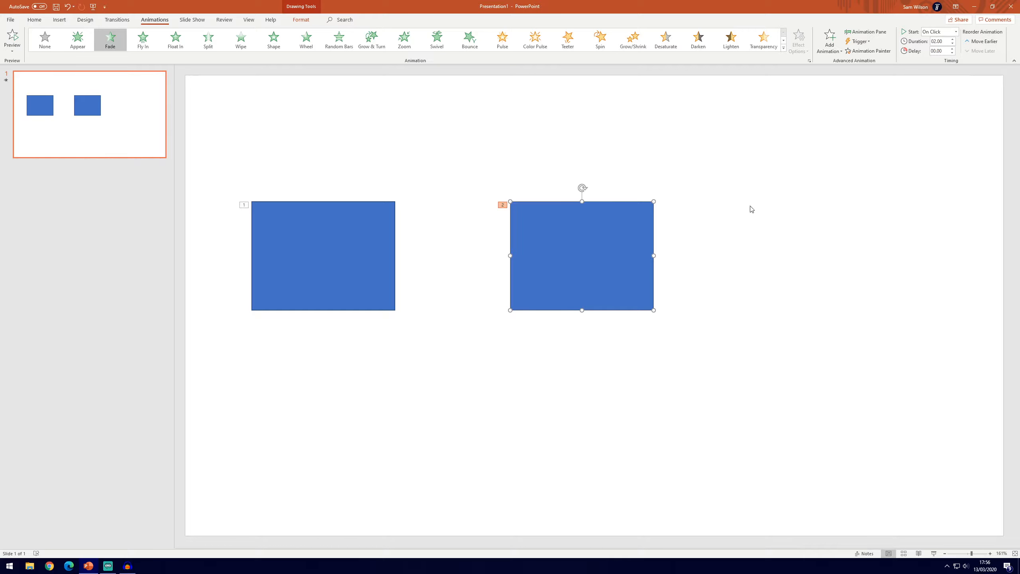
{"action": "left_click", "coordinate": [869, 31]}
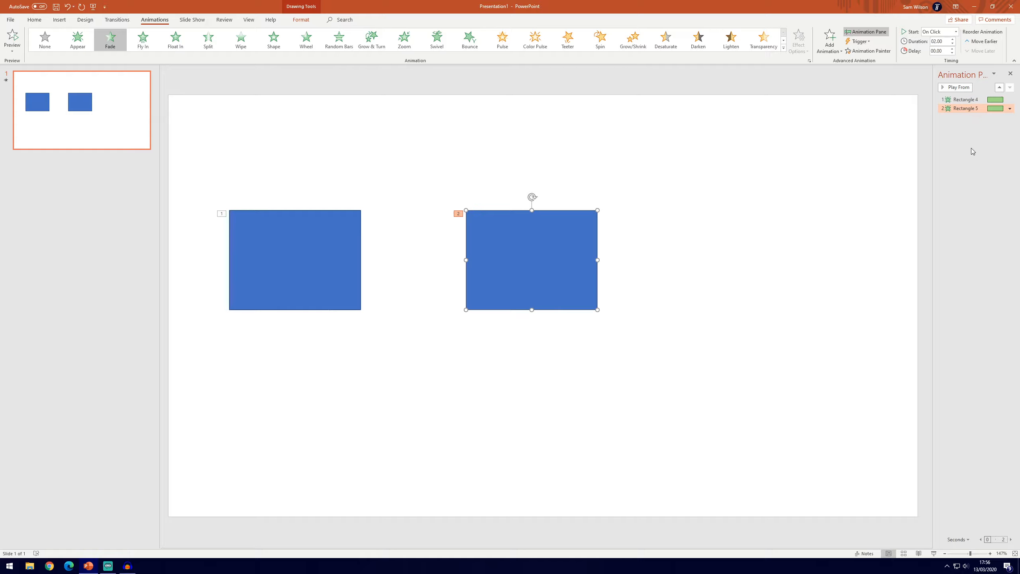
{"action": "left_click", "coordinate": [955, 87]}
{"action": "left_click", "coordinate": [975, 100]}
{"action": "left_click", "coordinate": [956, 87]}
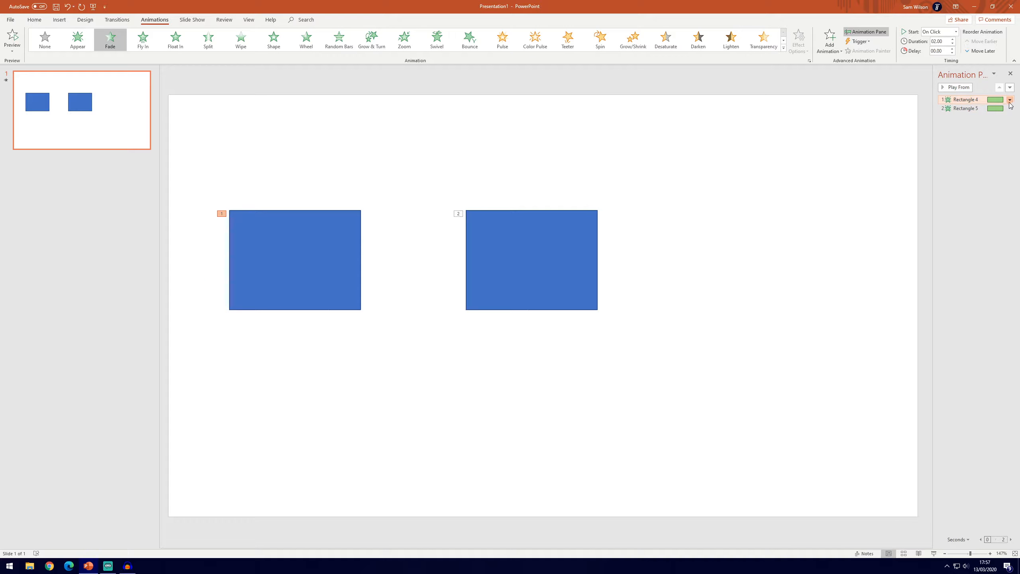
- Reorder the animations so the right rectangle's fade plays first, and look over its start options without changing them
{"action": "left_click", "coordinate": [968, 108]}
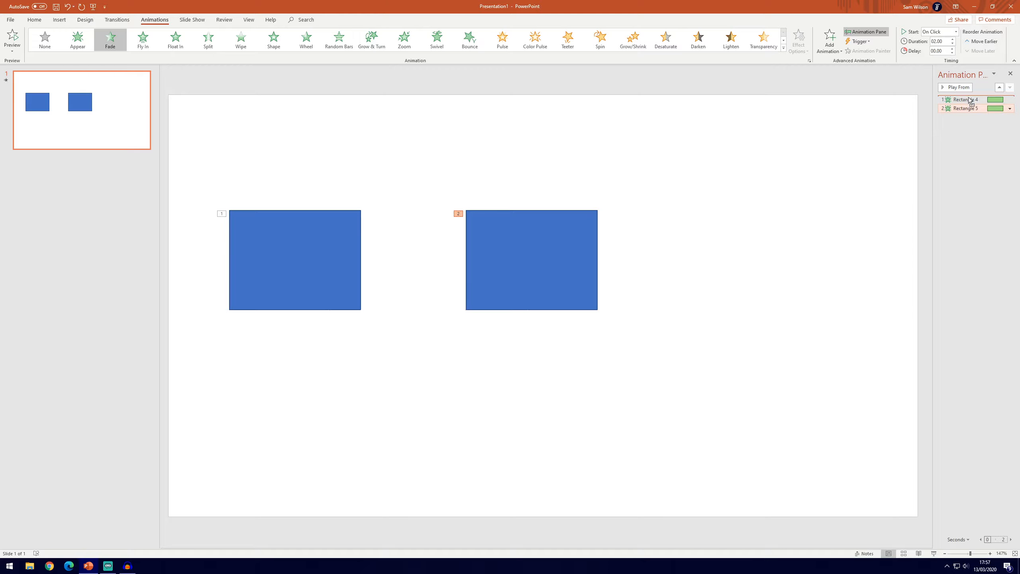
{"action": "left_click_drag", "start_coordinate": [970, 101], "coordinate": [971, 99]}
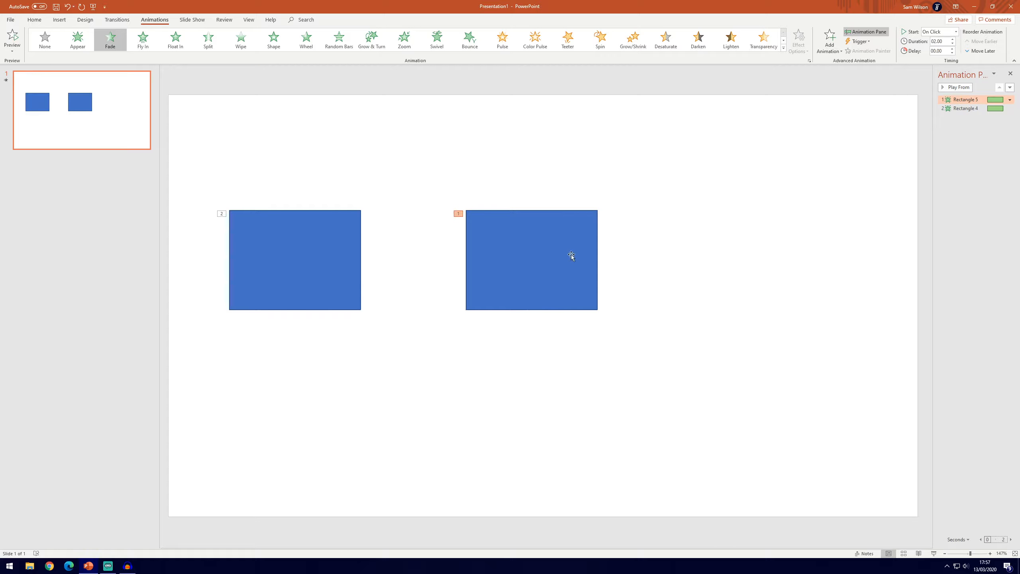
{"action": "left_click", "coordinate": [1010, 100]}
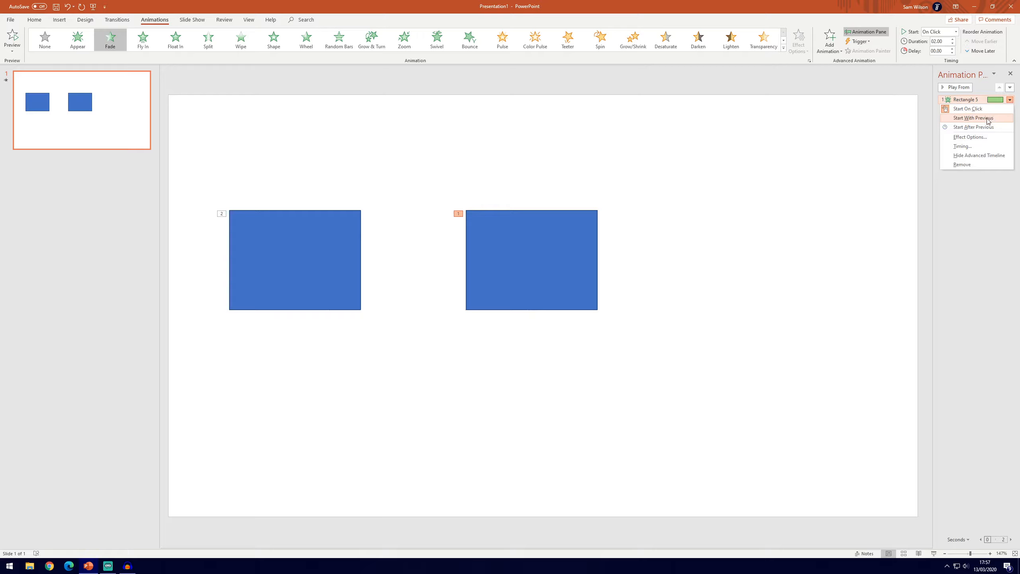
{"action": "left_click", "coordinate": [985, 196]}
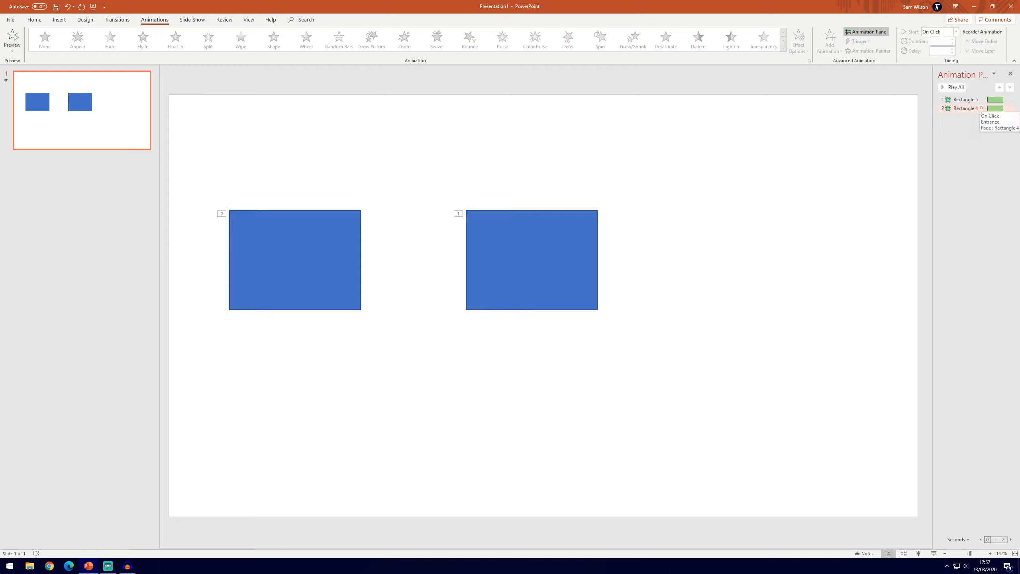
- Set the left rectangle's fade to Start With Previous and play all animations
{"action": "left_click", "coordinate": [1009, 108]}
{"action": "left_click", "coordinate": [1010, 108]}
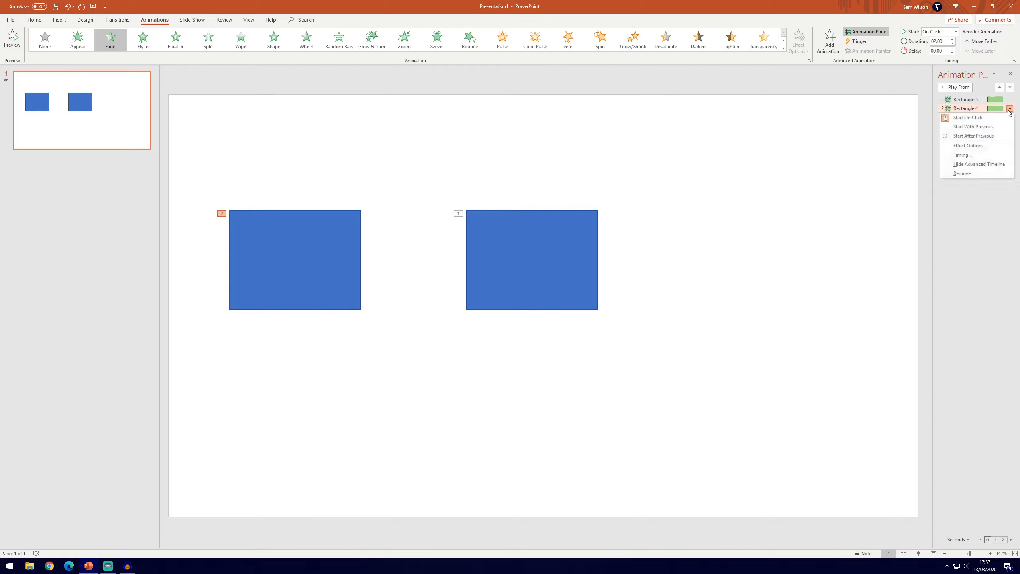
{"action": "left_click", "coordinate": [980, 127]}
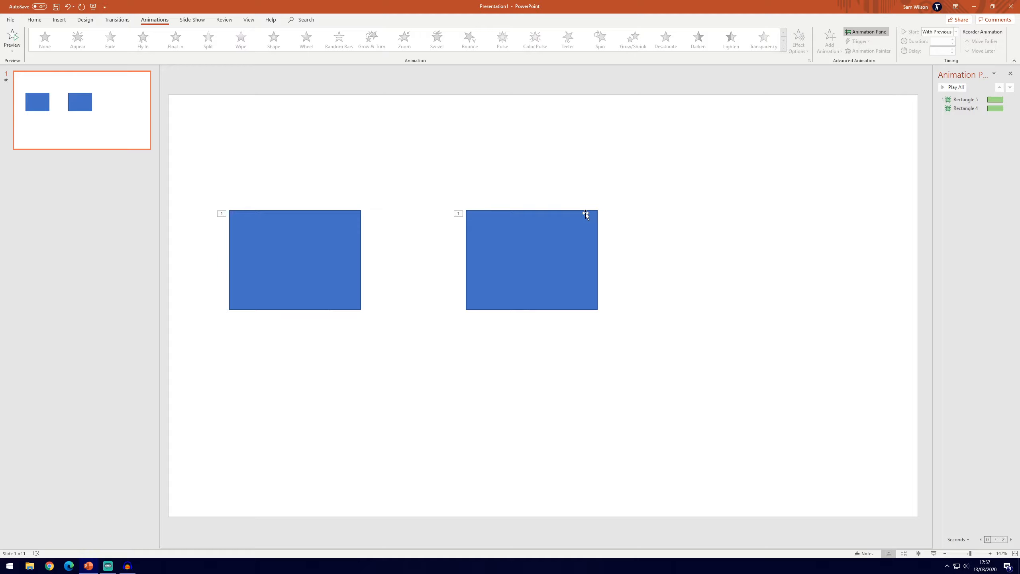
{"action": "left_click", "coordinate": [953, 87]}
{"action": "left_click", "coordinate": [549, 255]}
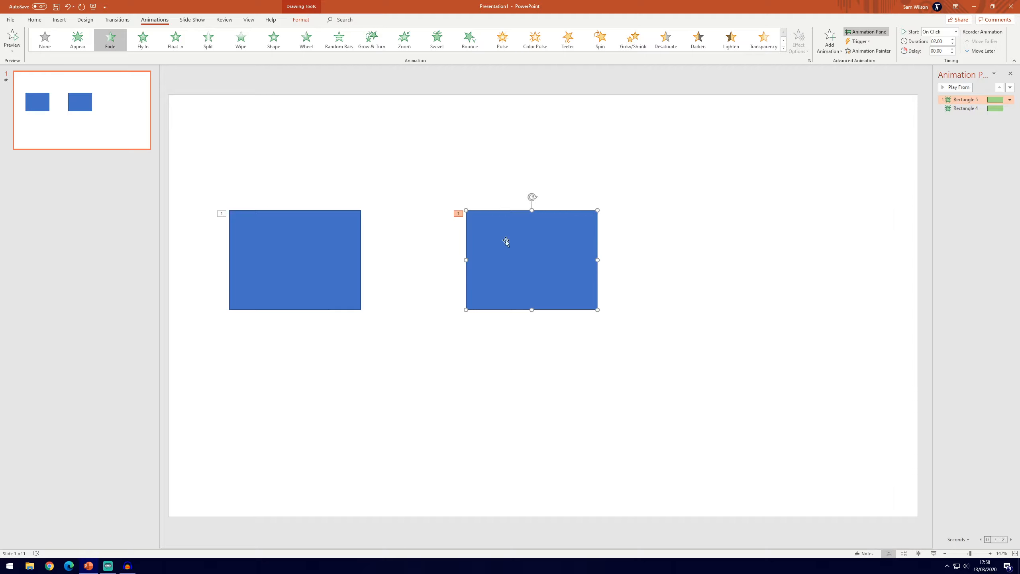
- Set the left rectangle's fade to Start After Previous
{"action": "left_click", "coordinate": [1008, 108]}
{"action": "left_click", "coordinate": [1009, 108]}
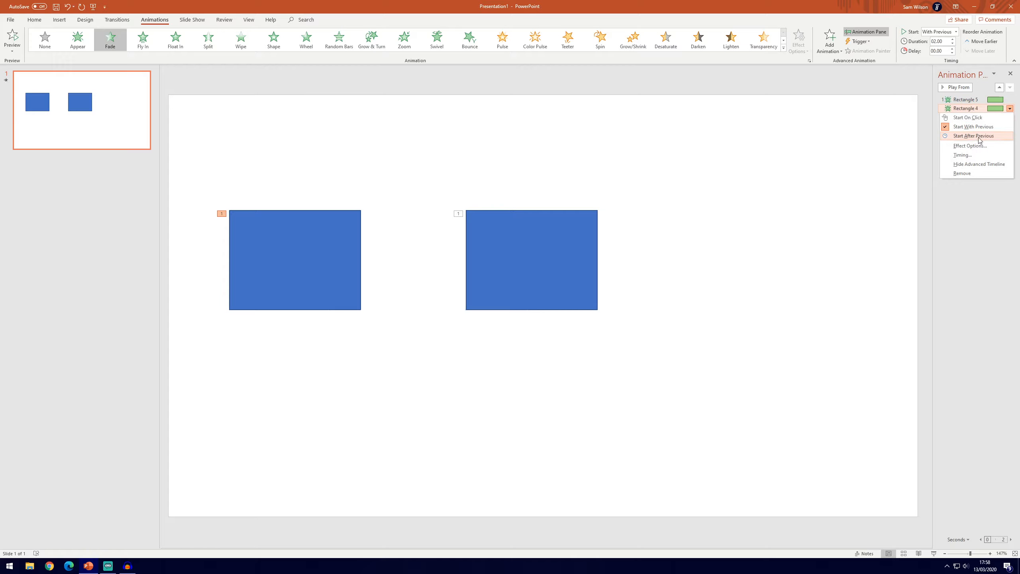
{"action": "left_click", "coordinate": [984, 136]}
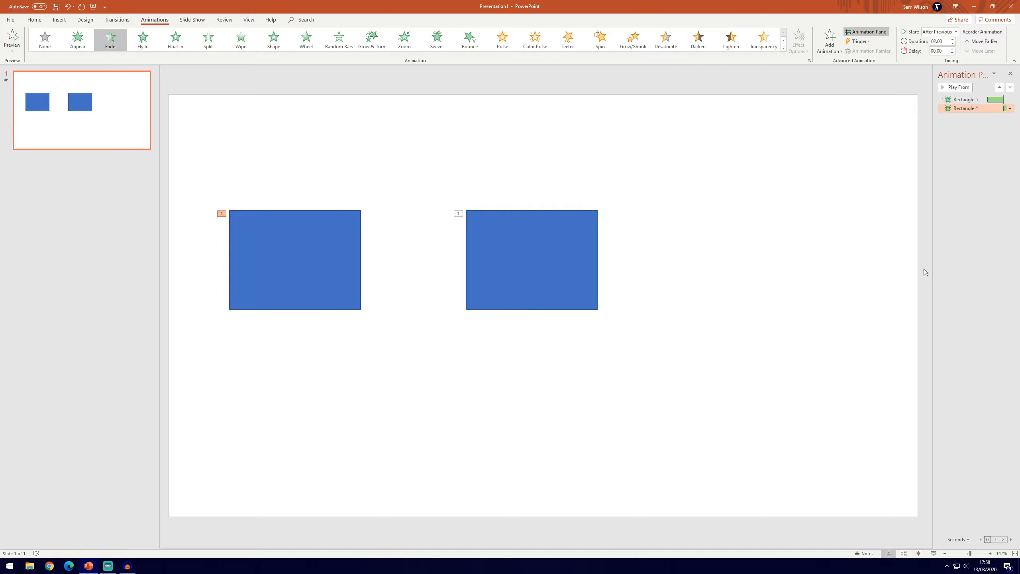
- Run the slide show to watch the two rectangles fade in one after the other, and return to editing
{"action": "left_click", "coordinate": [912, 132]}
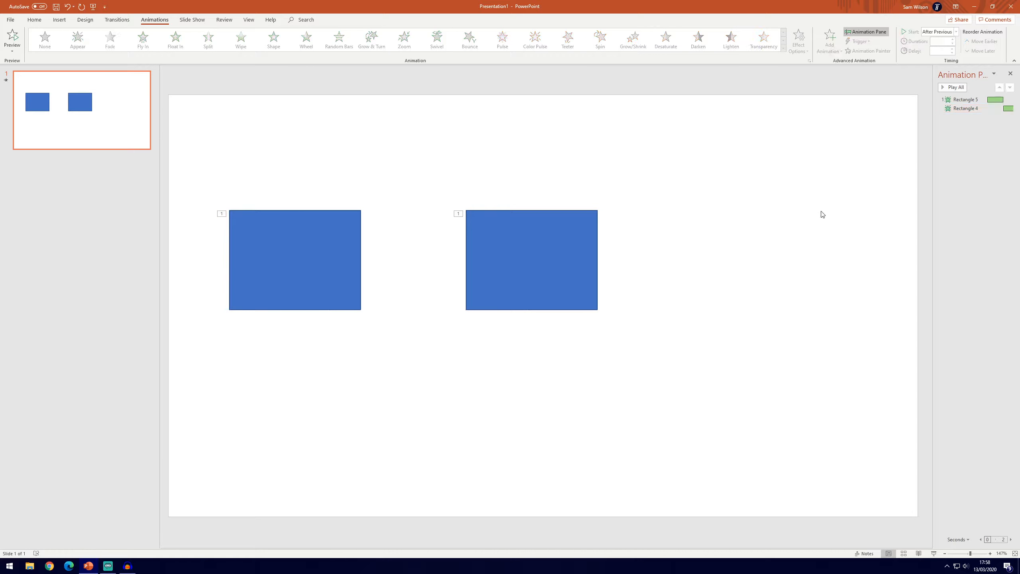
{"action": "key", "text": "F5"}
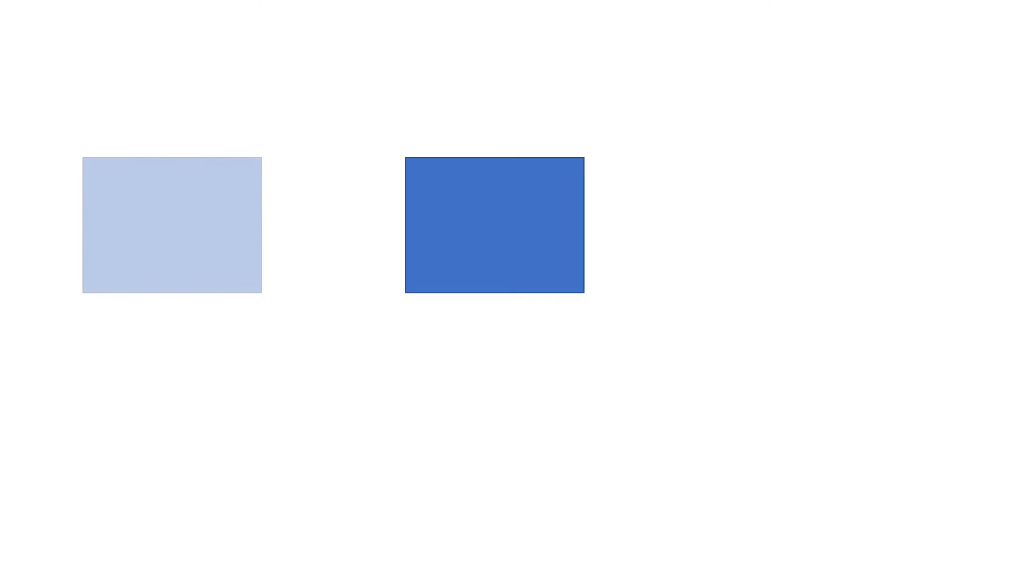
{"action": "key", "text": "Escape"}
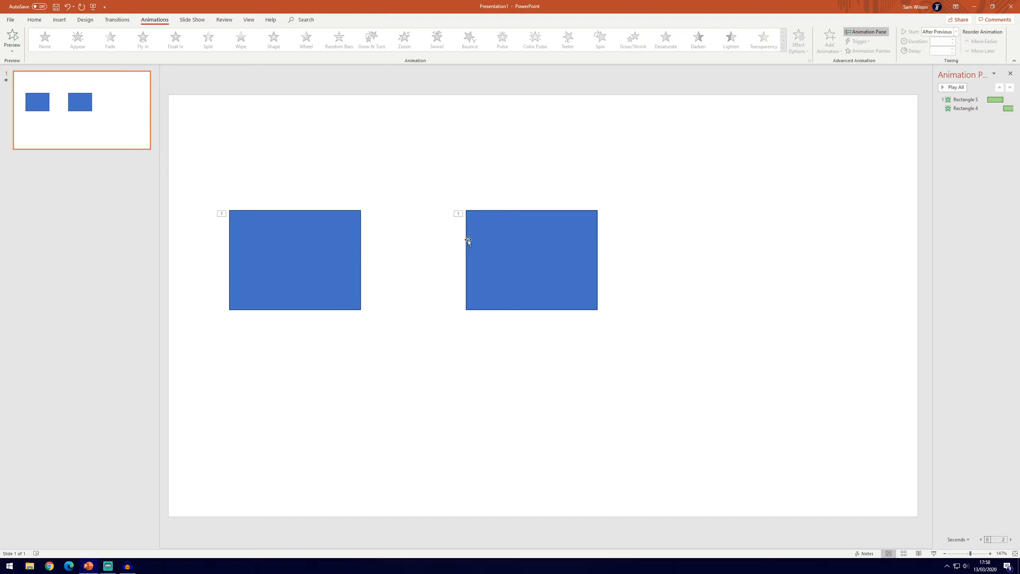
- Look over the right rectangle's start options and set the left rectangle's fade to Start With Previous
{"action": "left_click", "coordinate": [1010, 100]}
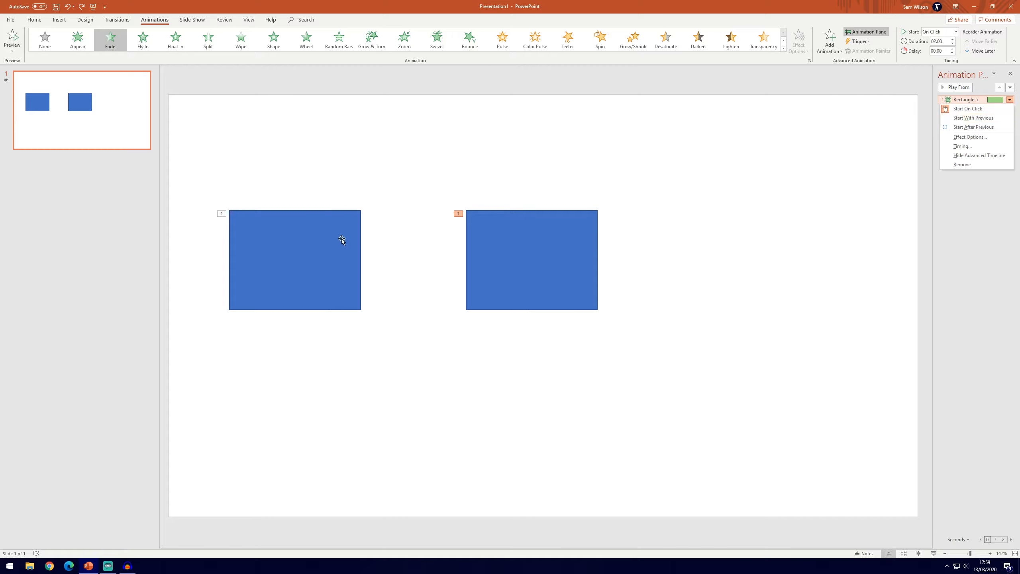
{"action": "left_click", "coordinate": [984, 131]}
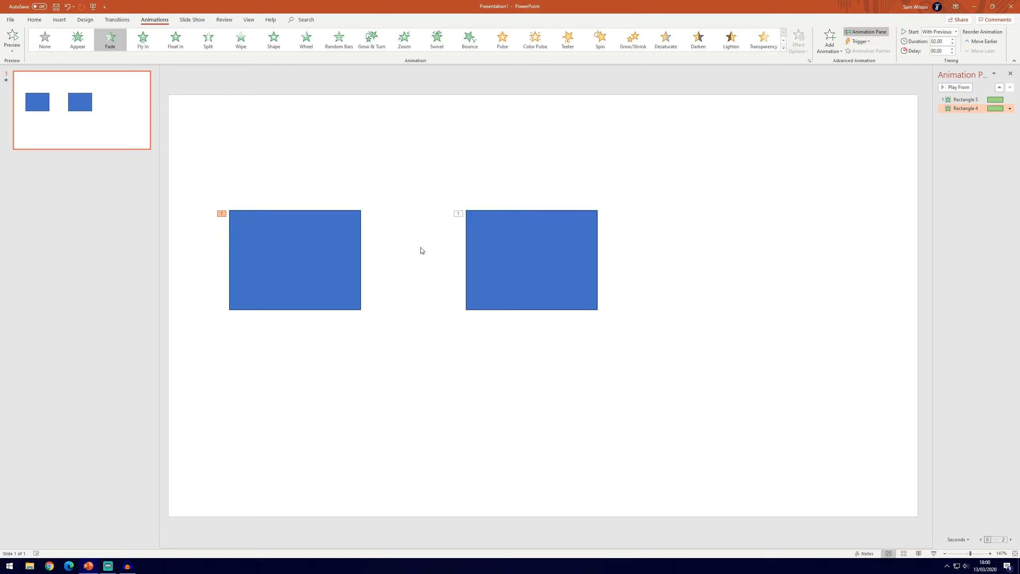
{"action": "left_click", "coordinate": [429, 192]}
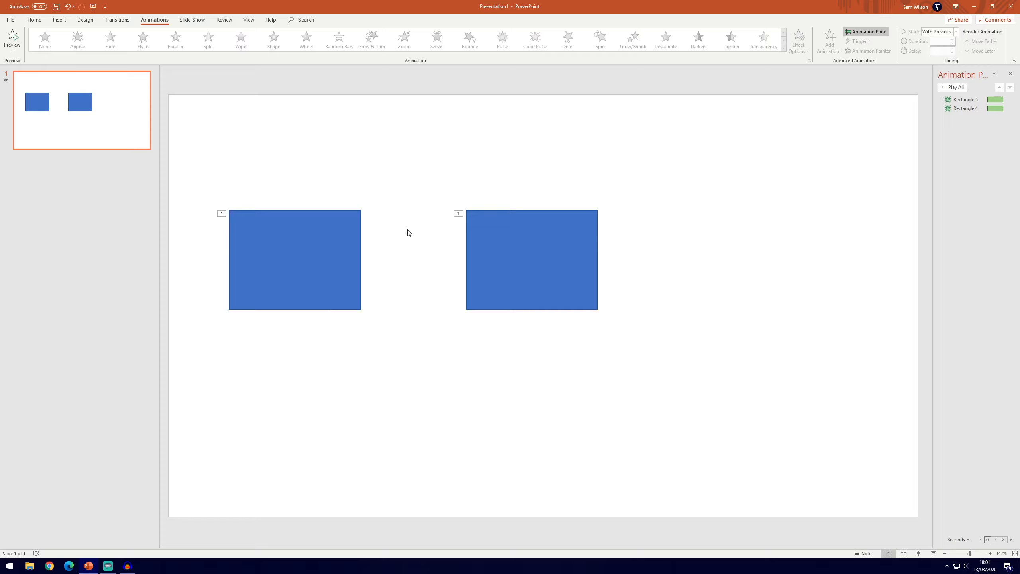
- Set the left rectangle's fade to Start After Previous and check it in the slide show
{"action": "left_click", "coordinate": [1010, 109]}
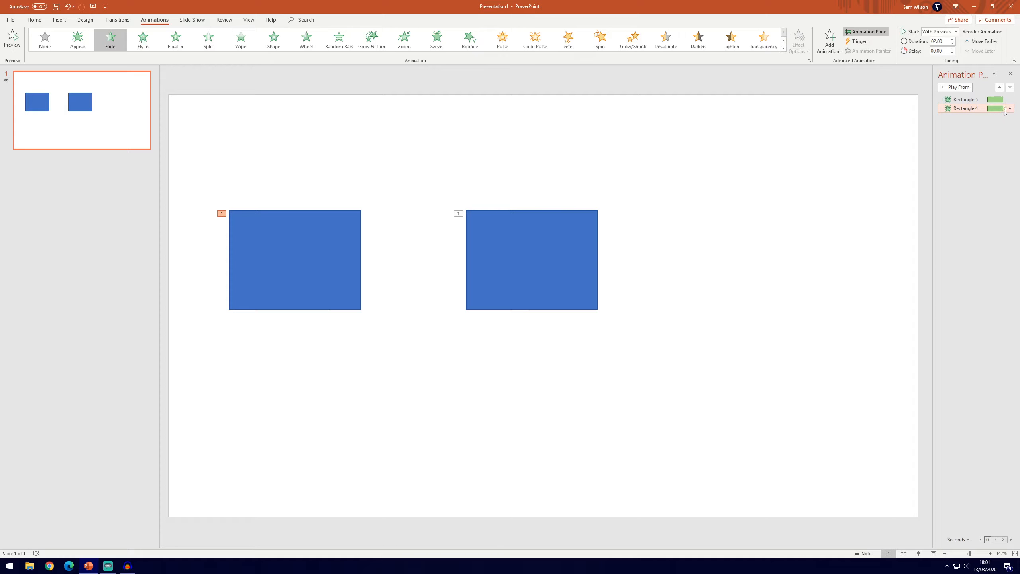
{"action": "left_click", "coordinate": [1010, 108]}
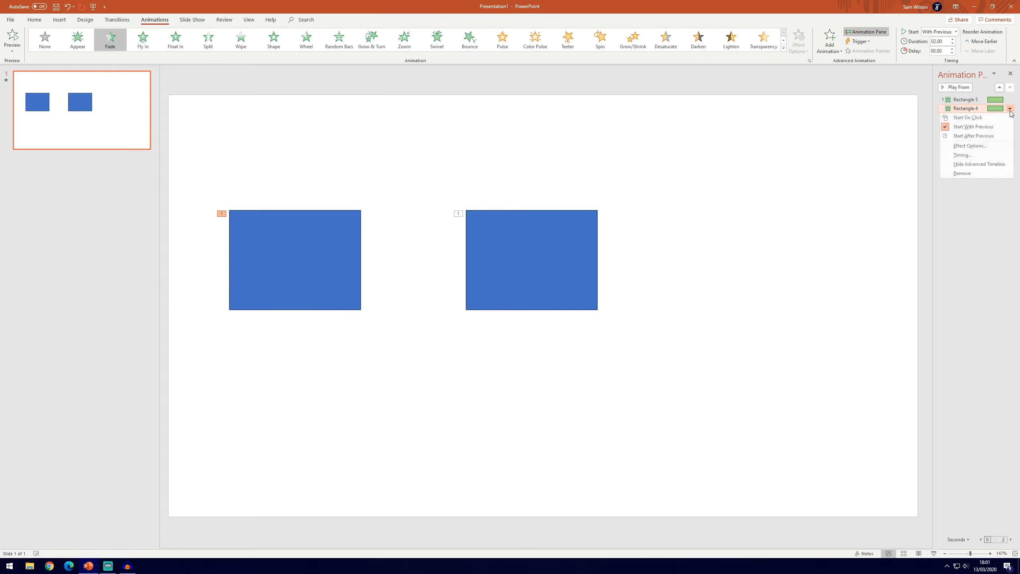
{"action": "left_click", "coordinate": [973, 136]}
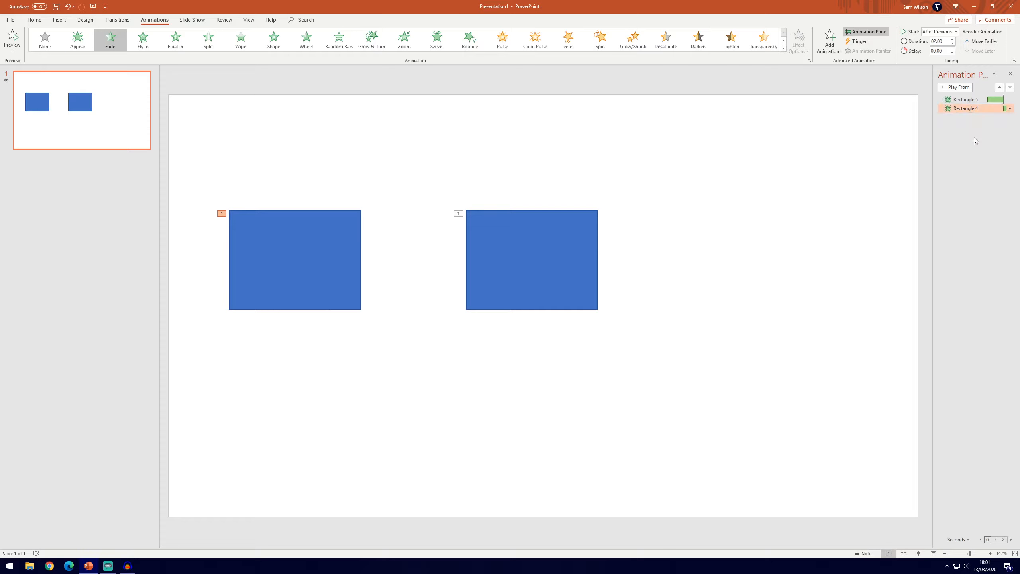
{"action": "left_click", "coordinate": [624, 220]}
{"action": "key", "text": "F5"}
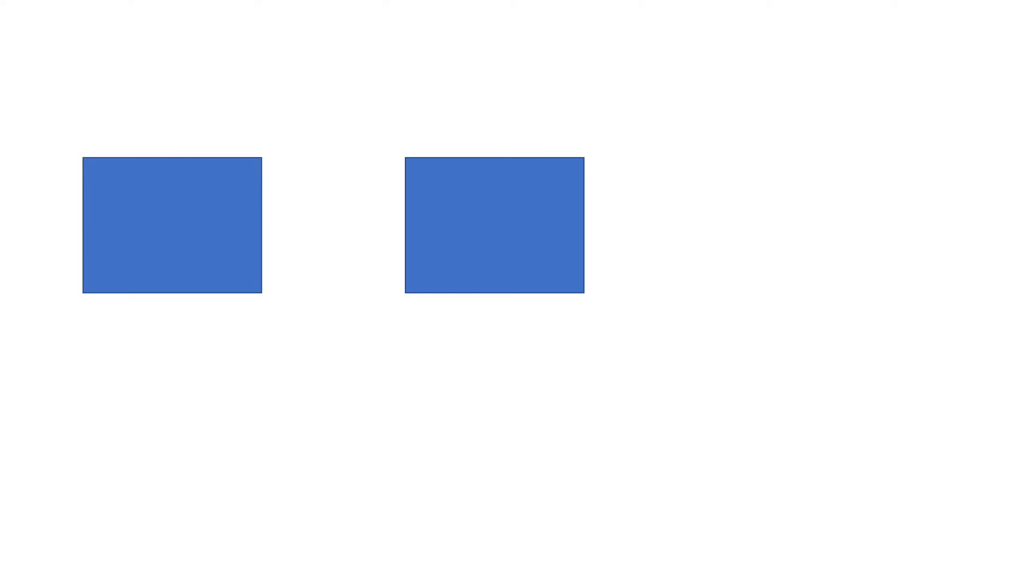
{"action": "key", "text": "Escape"}
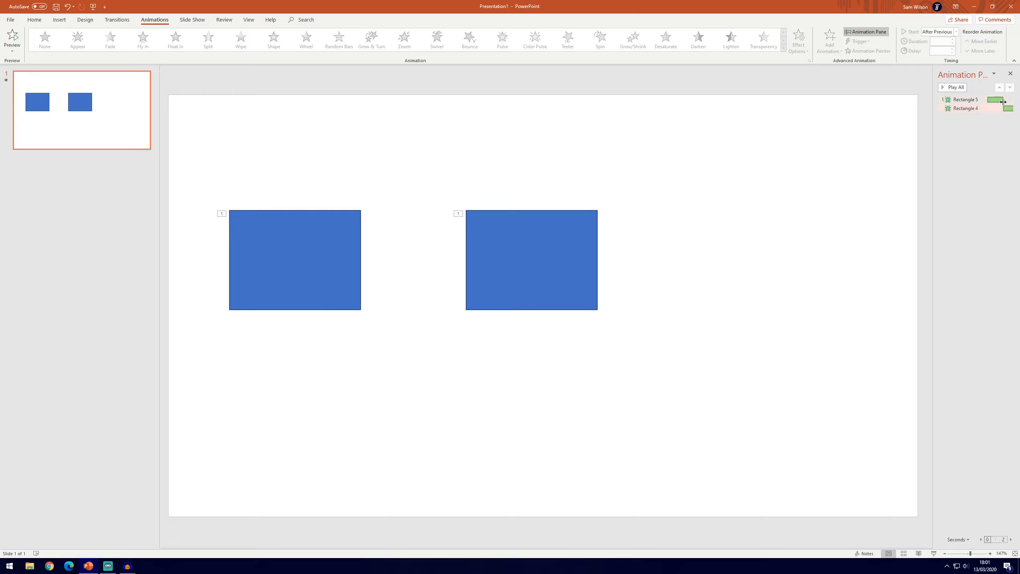
- Set a delay of 2 seconds in the timing settings of the left rectangle's fade
{"action": "mouse_move", "coordinate": [994, 99]}
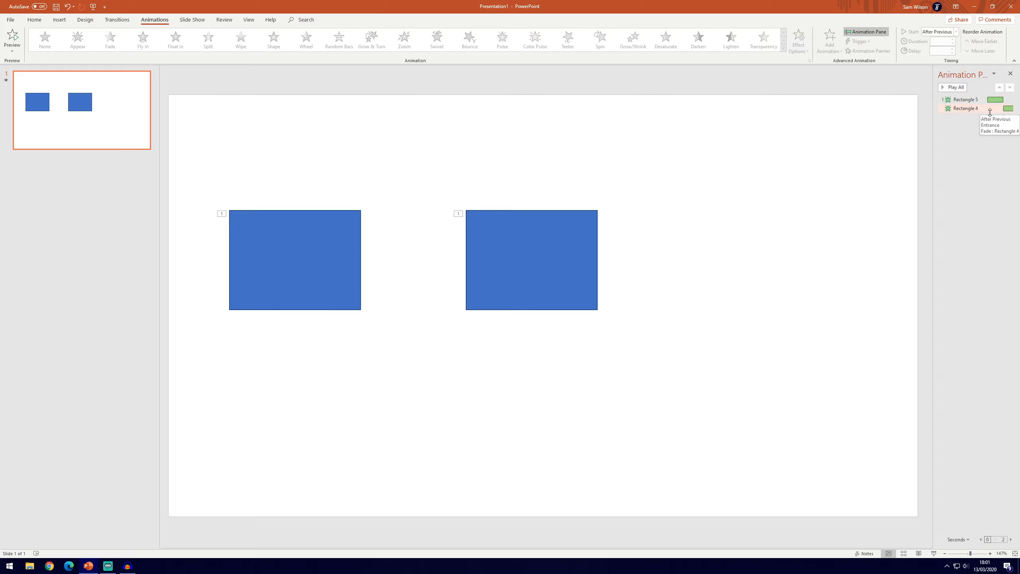
{"action": "left_click", "coordinate": [1011, 108]}
{"action": "left_click", "coordinate": [1010, 108]}
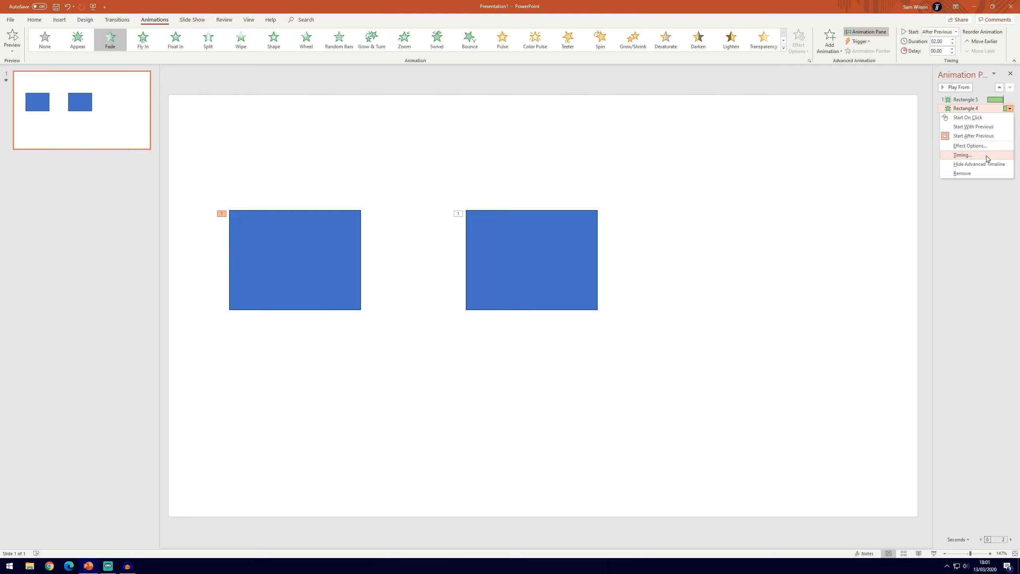
{"action": "left_click", "coordinate": [962, 155]}
{"action": "left_click", "coordinate": [491, 253]}
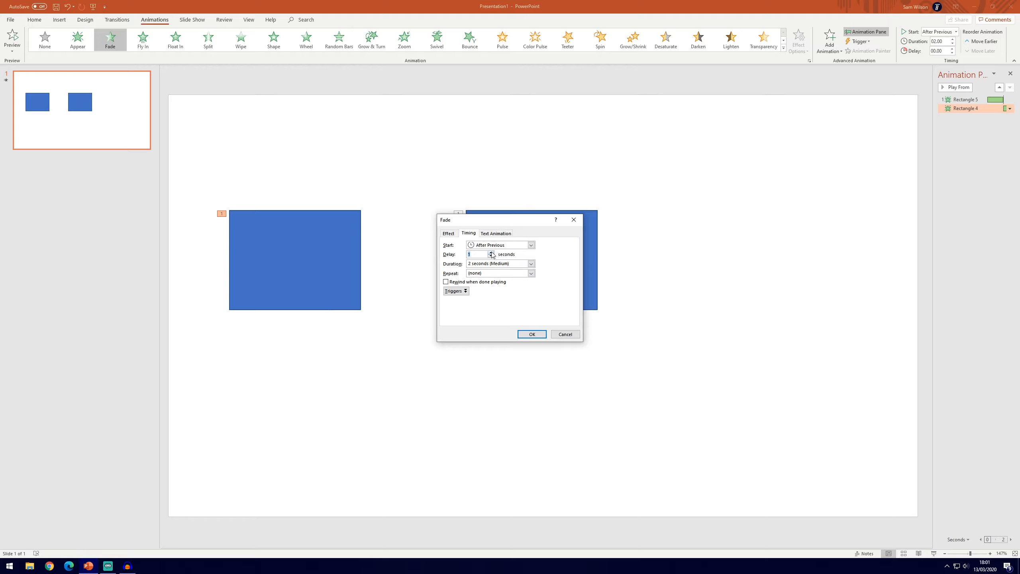
{"action": "left_click", "coordinate": [532, 334]}
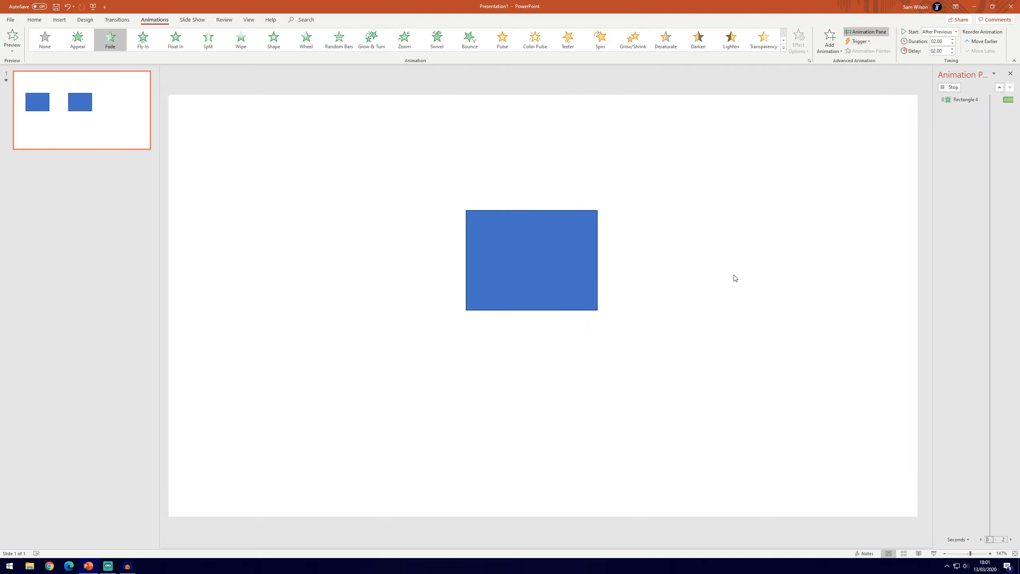
- Run the slide show to check the delayed fade of the left rectangle, and return to the slide
{"action": "key", "text": "F5"}
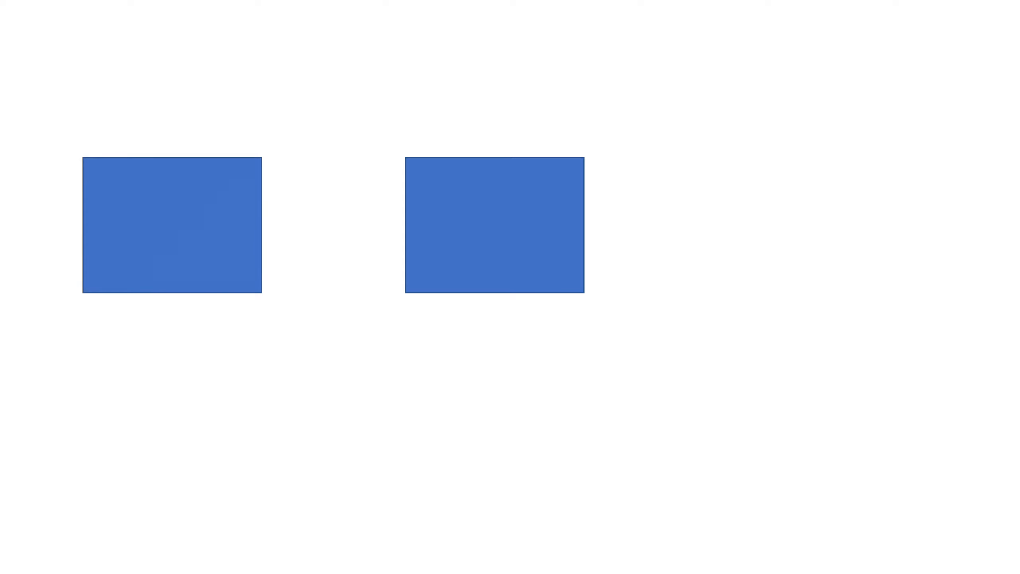
{"action": "key", "text": "Escape"}
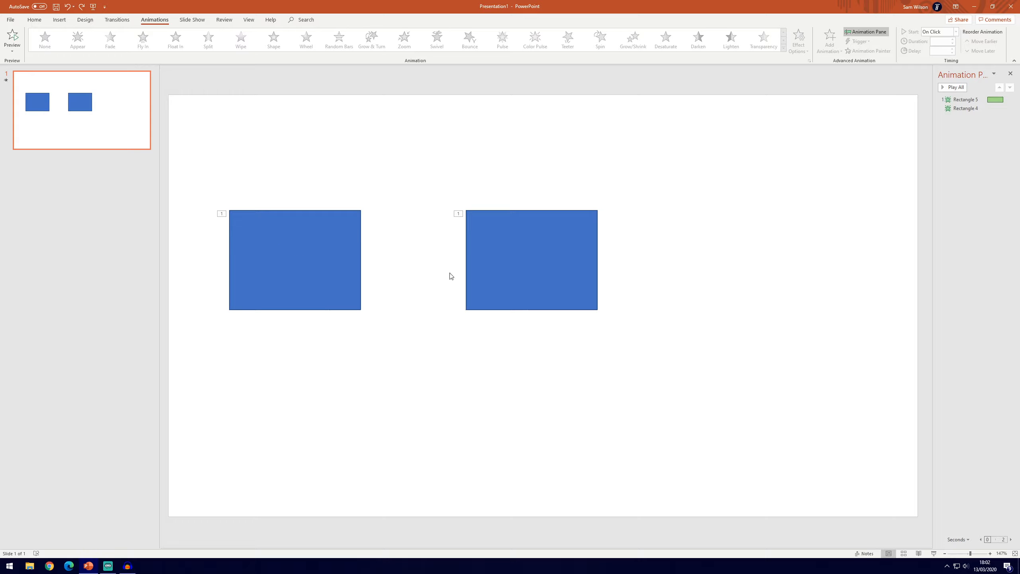
{"action": "left_click", "coordinate": [333, 255]}
{"action": "left_click", "coordinate": [439, 169]}
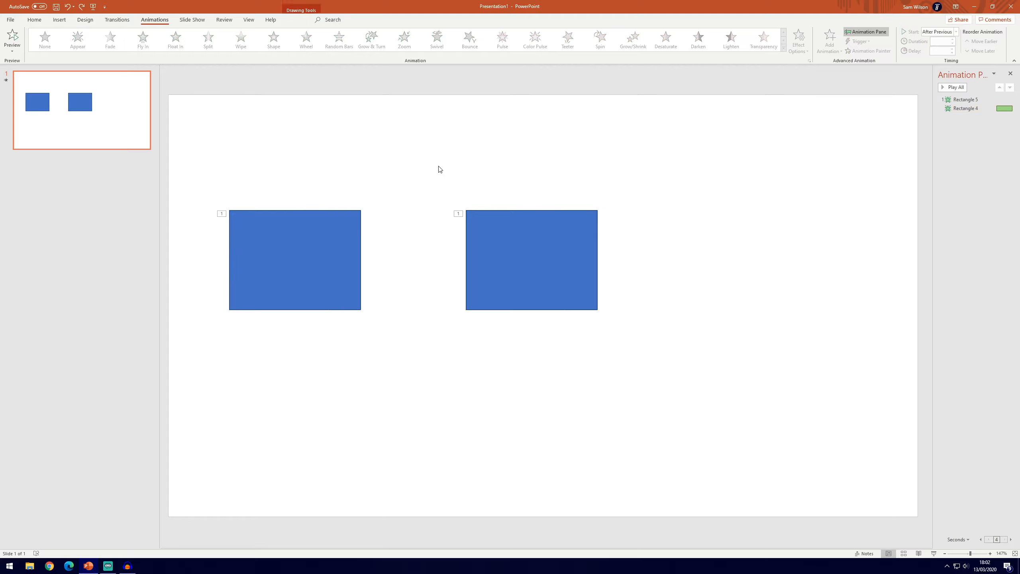
- Add a Fade exit animation to the right rectangle alongside its existing entrance
{"action": "left_click", "coordinate": [561, 243]}
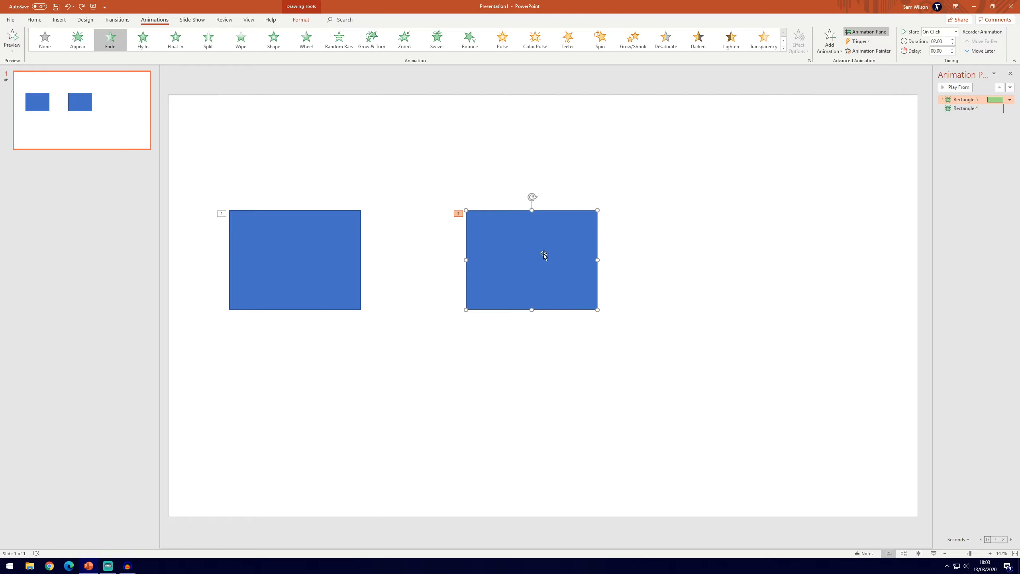
{"action": "left_click", "coordinate": [831, 47]}
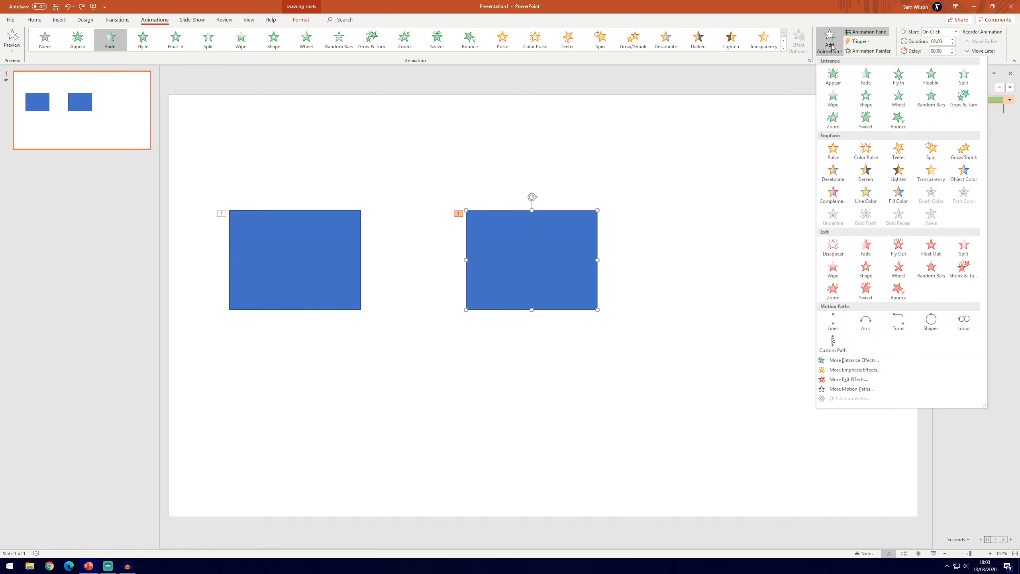
{"action": "left_click", "coordinate": [867, 251]}
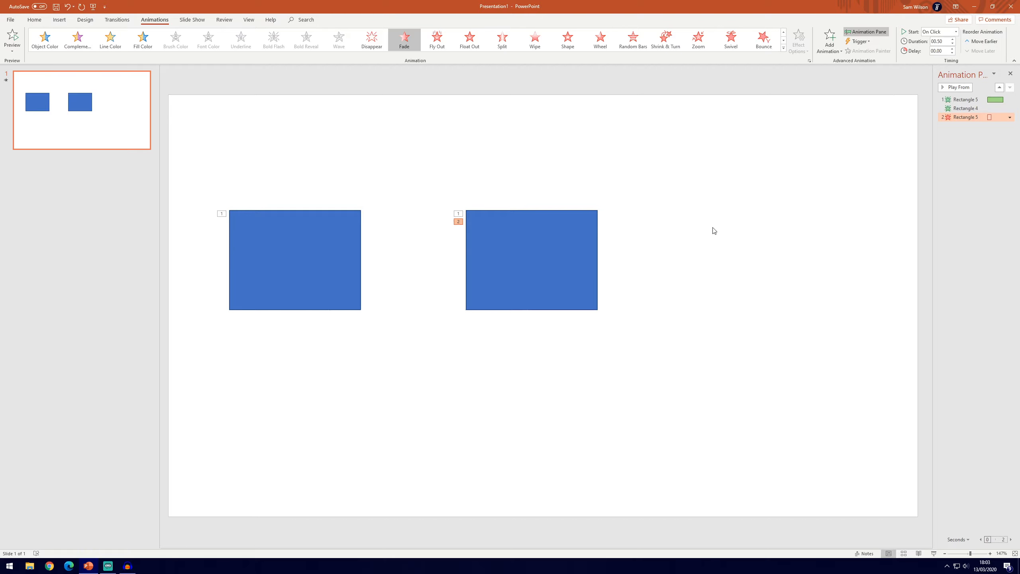
- Run the slide show and advance through the entrance fades and the right rectangle's exit, and return to editing
{"action": "key", "text": "F5"}
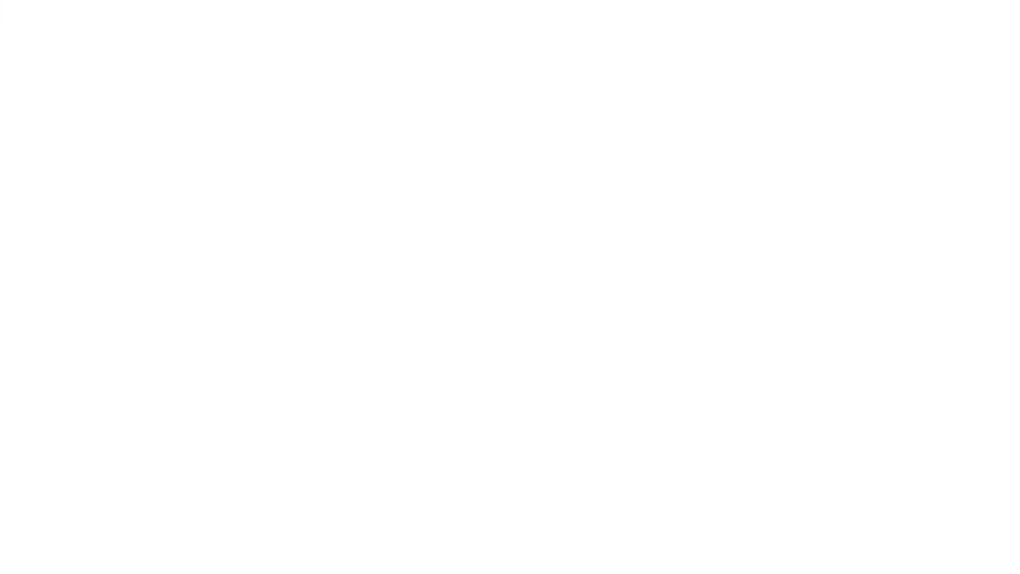
{"action": "key", "text": "space"}
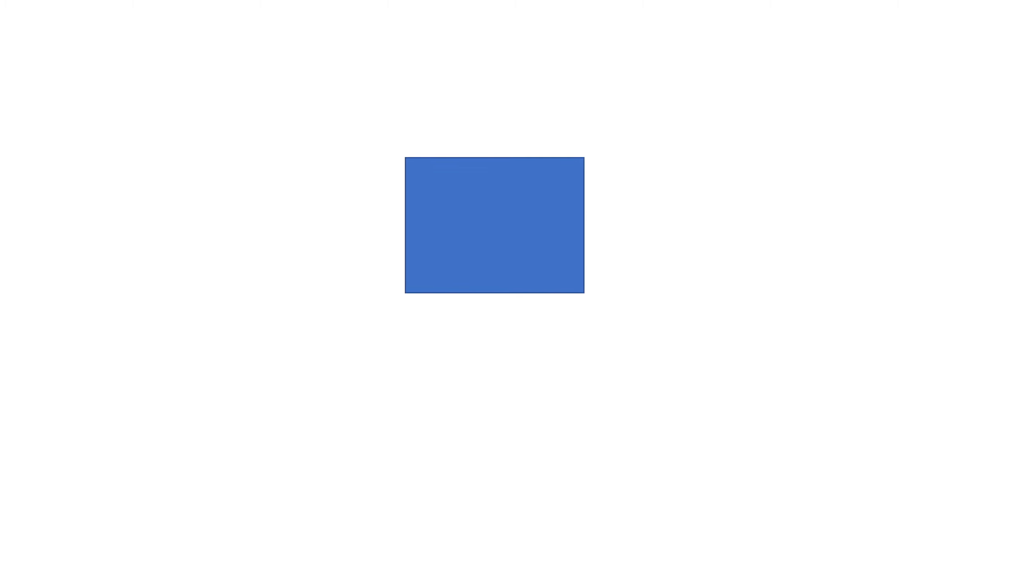
{"action": "key", "text": "space"}
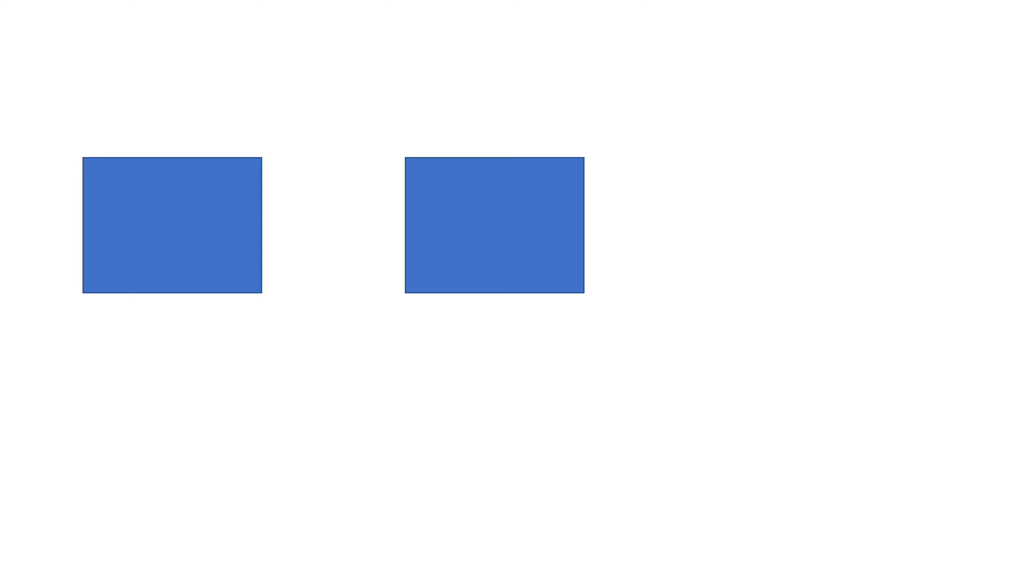
{"action": "key", "text": "space"}
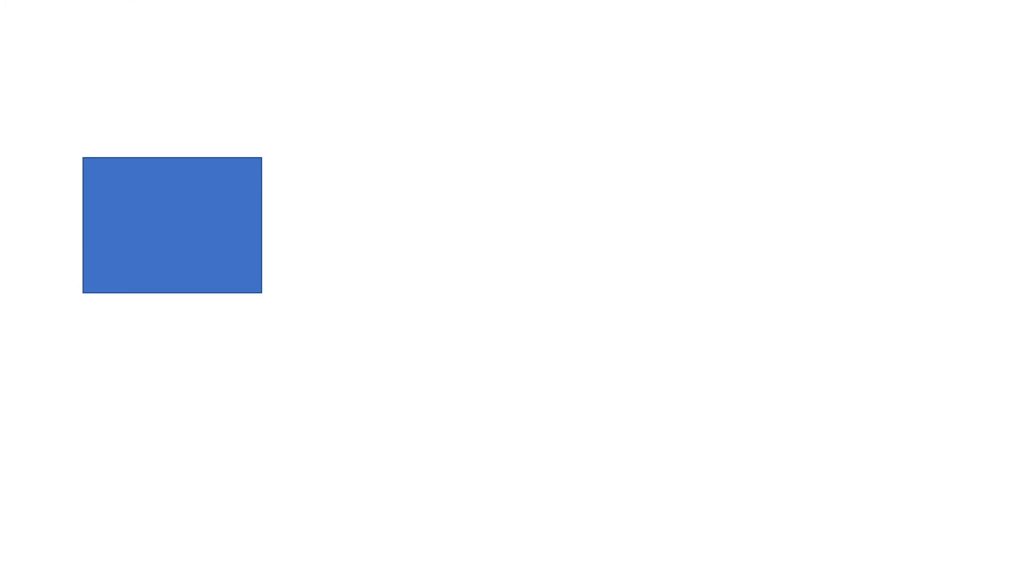
{"action": "key", "text": "Escape"}
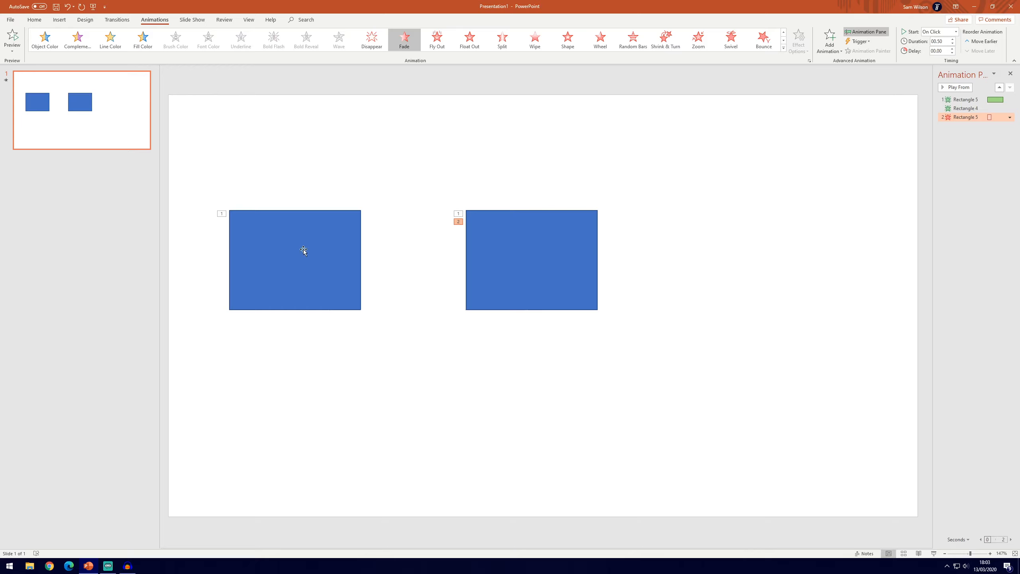
- Apply a Lines motion path to the slide's only rectangle and select the path
{"action": "left_click", "coordinate": [401, 233]}
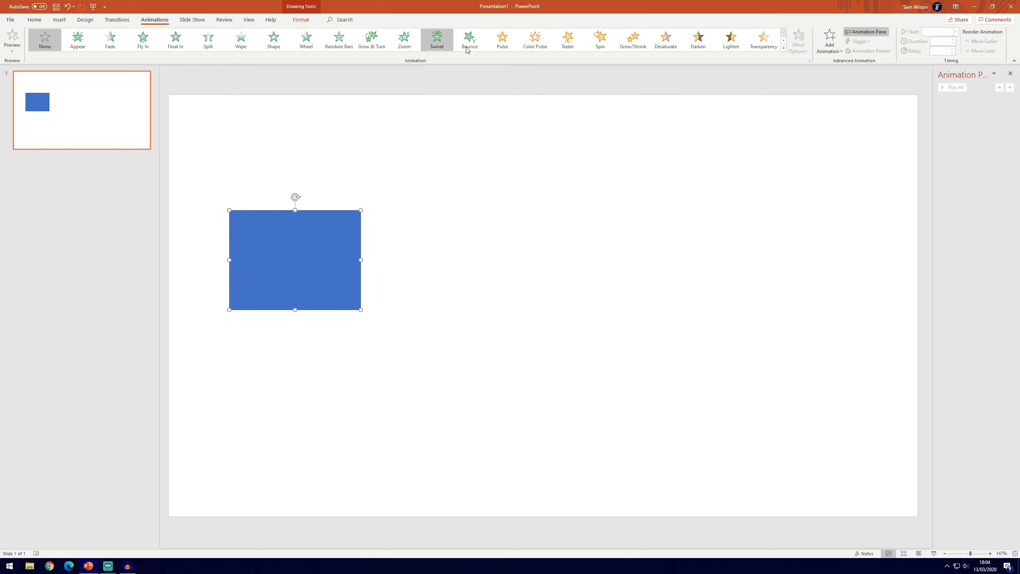
{"action": "scroll", "coordinate": [763, 44], "scroll_direction": "down", "scroll_amount": 3}
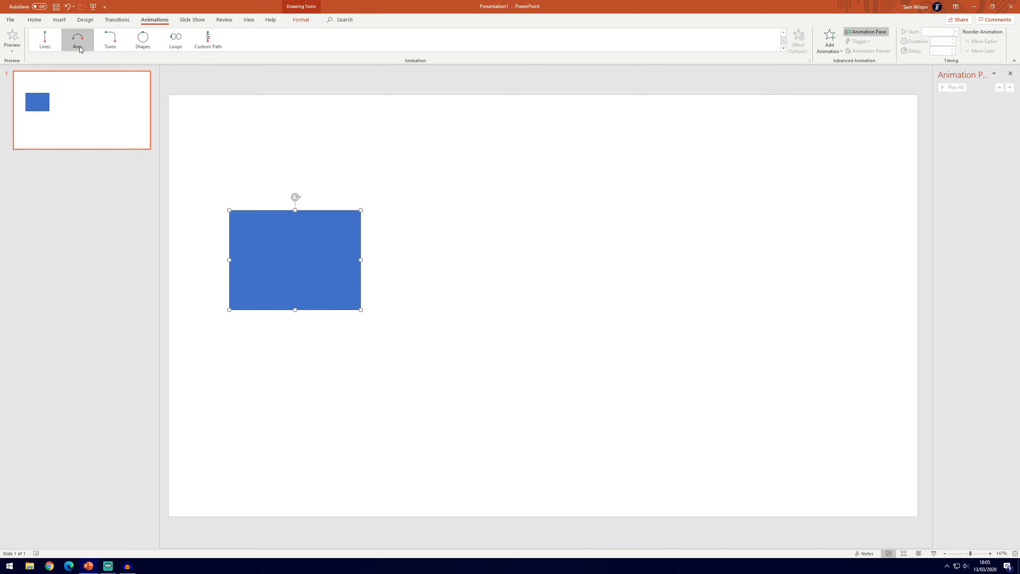
{"action": "left_click", "coordinate": [47, 41]}
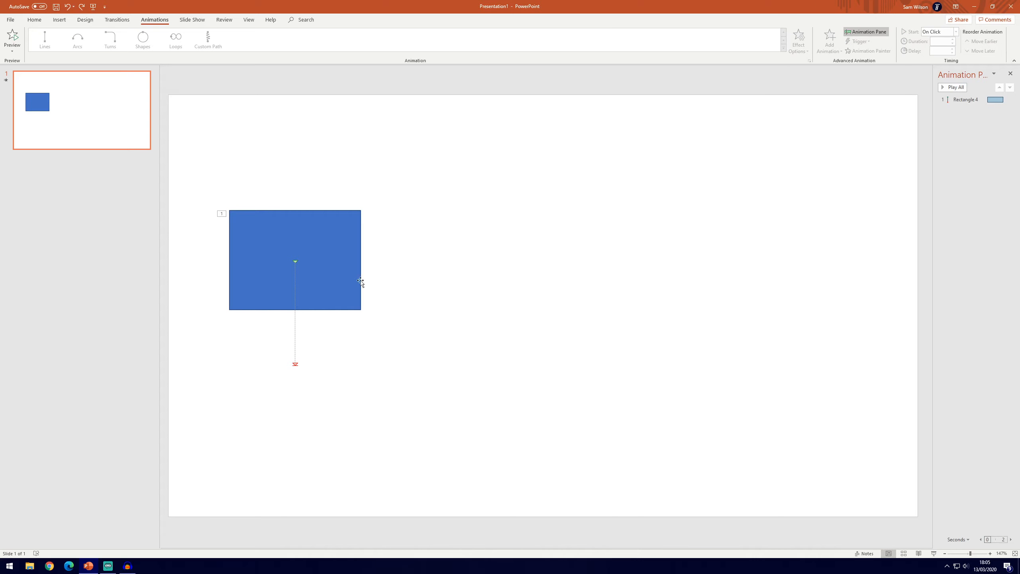
{"action": "left_click", "coordinate": [336, 273]}
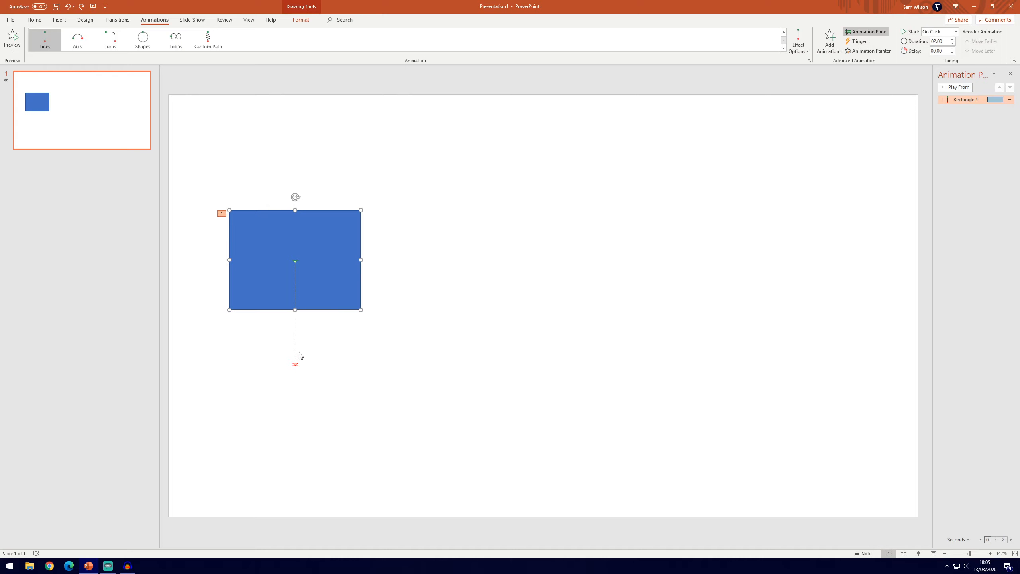
{"action": "left_click", "coordinate": [296, 272]}
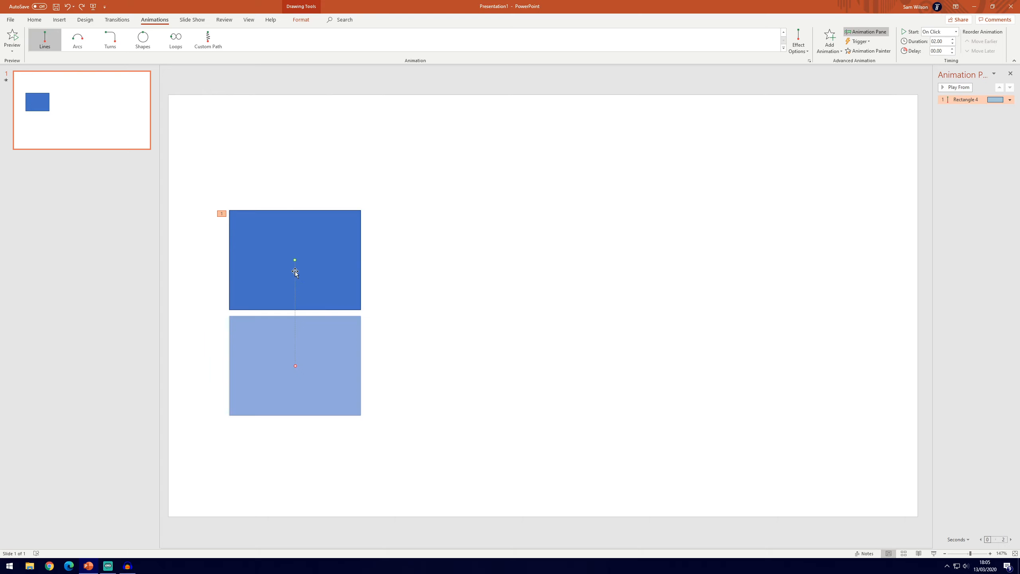